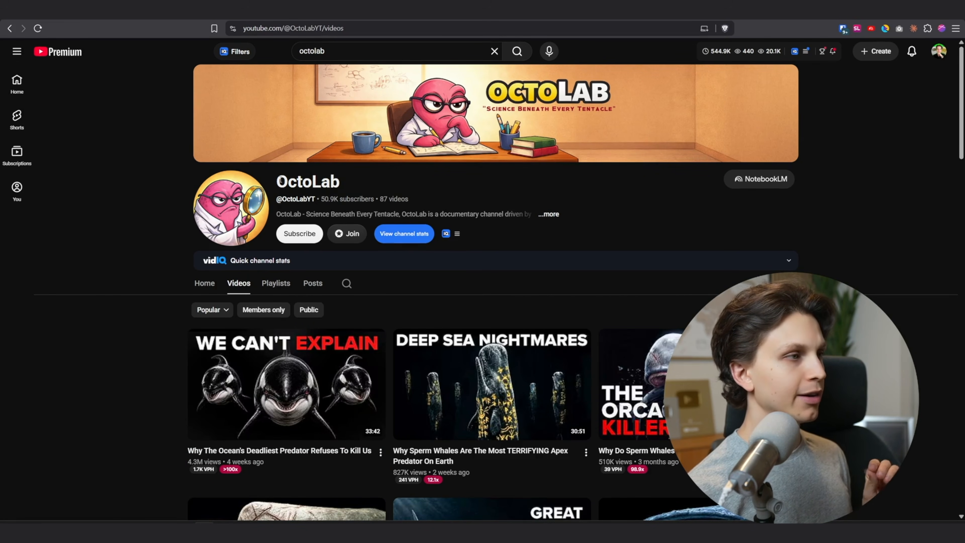
# Step: Open the OctoLab channel stats and examine the views gained over the last 30 days
pyautogui.click(404, 241)
pyautogui.scroll(-3, 383, 270)
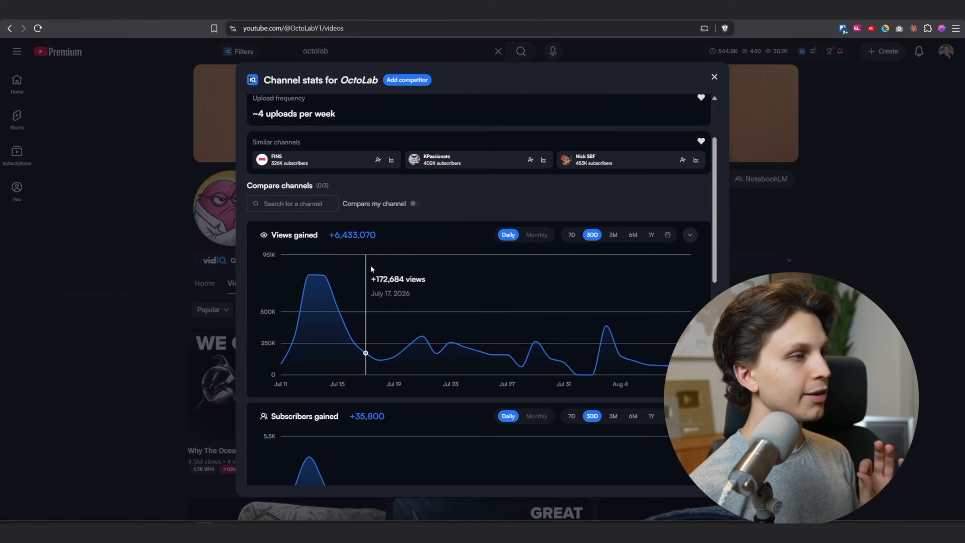
pyautogui.click(162, 272)
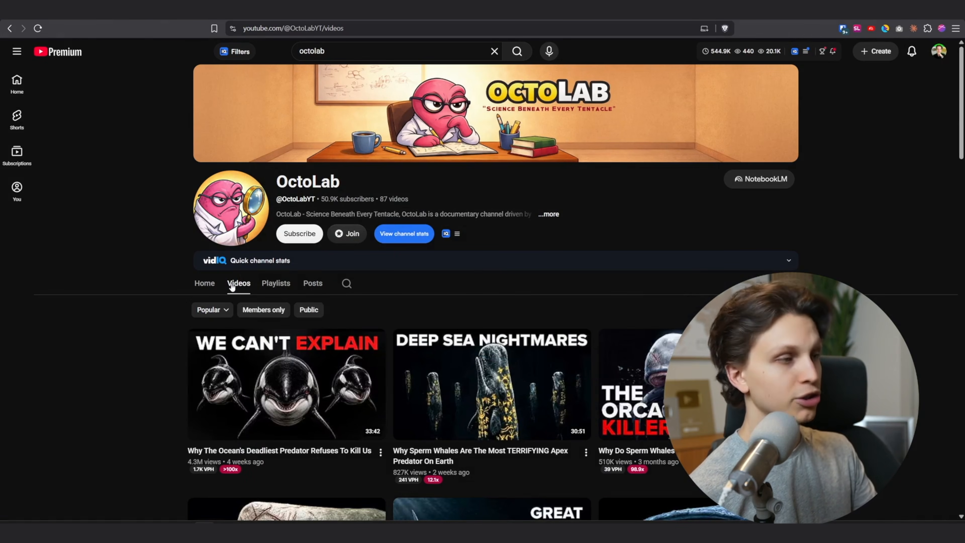
# Step: Look through OctoLab's most popular videos, checking their titles, thumbnails and view counts
pyautogui.scroll(-3, 232, 286)
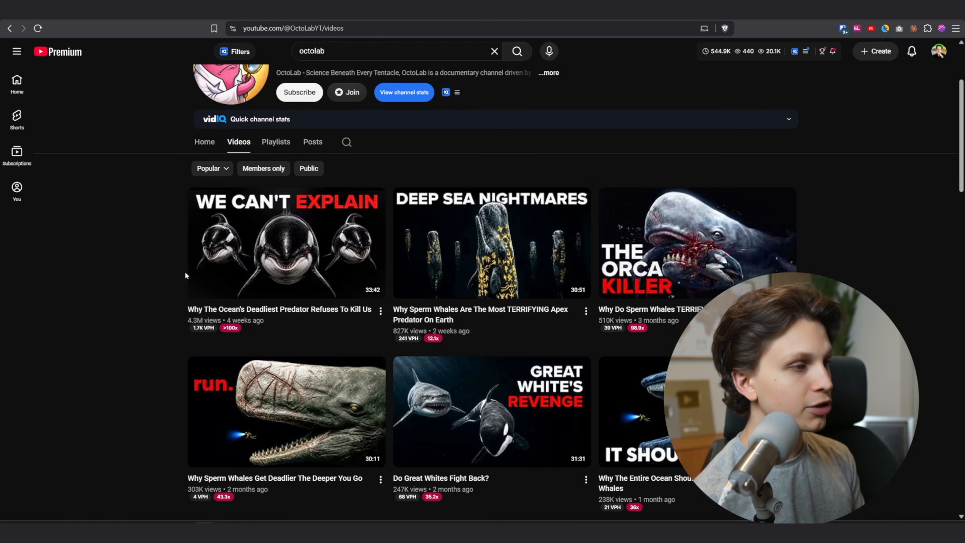
pyautogui.scroll(-2, 187, 273)
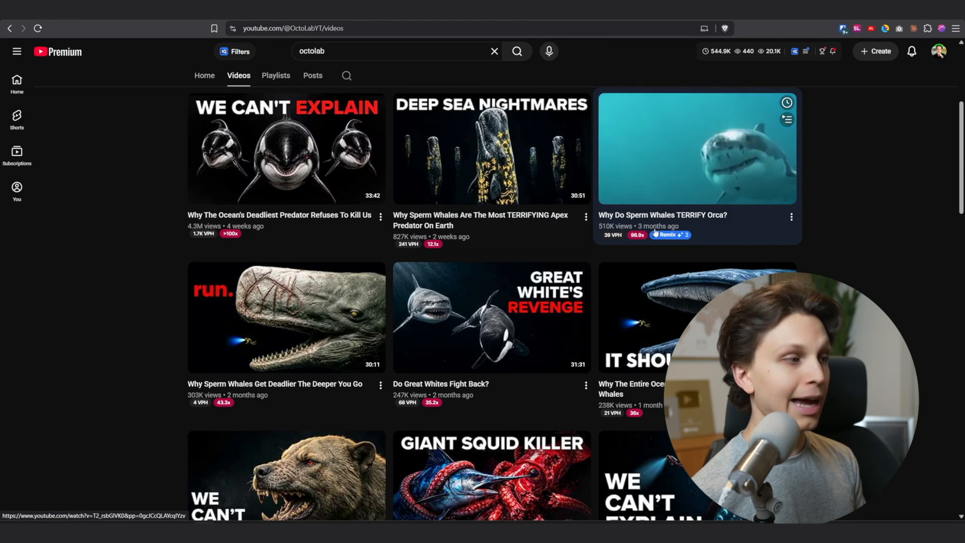
pyautogui.scroll(-4, 178, 315)
pyautogui.scroll(8, 178, 315)
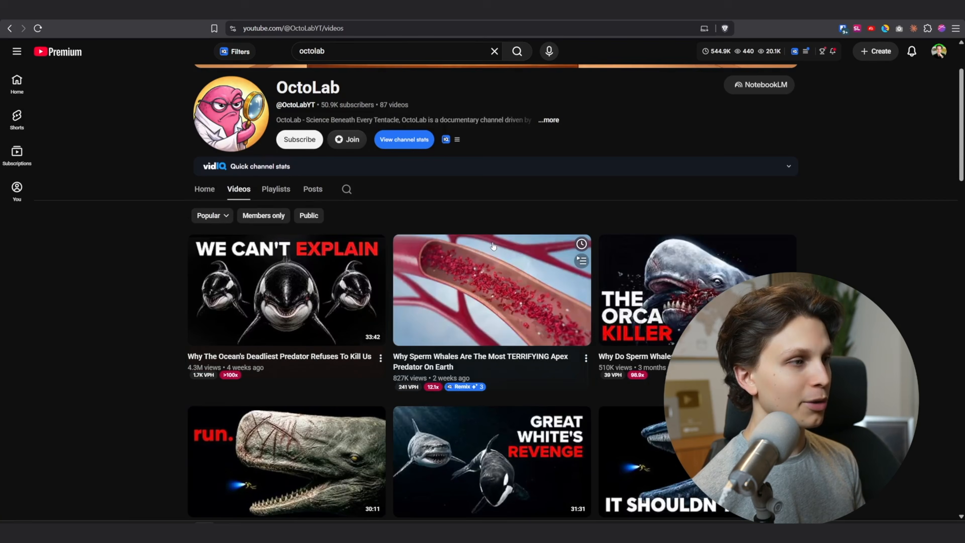
pyautogui.scroll(-2, 330, 381)
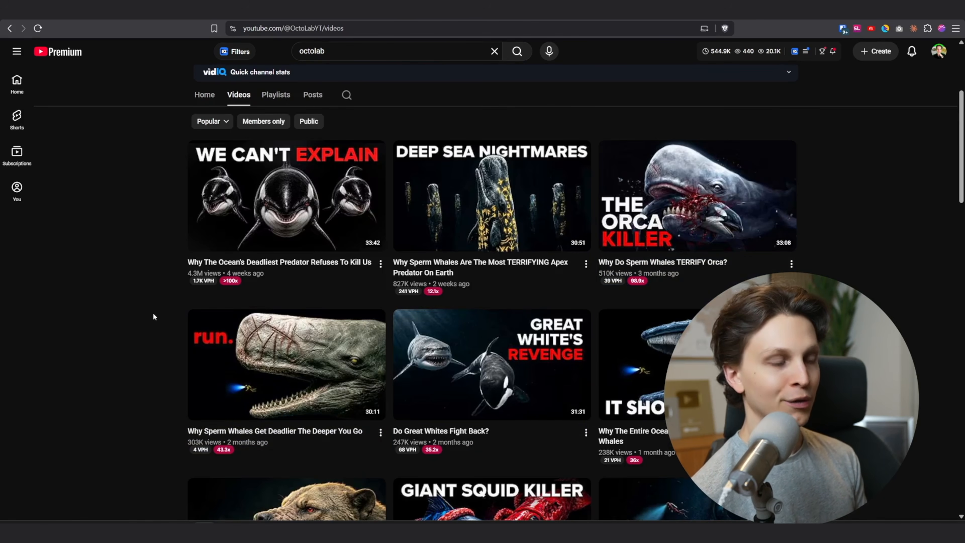
# Step: Sort OctoLab's videos by Oldest to review the earliest uploads, and restore the Popular order
pyautogui.scroll(4, 153, 312)
pyautogui.click(212, 309)
pyautogui.click(218, 363)
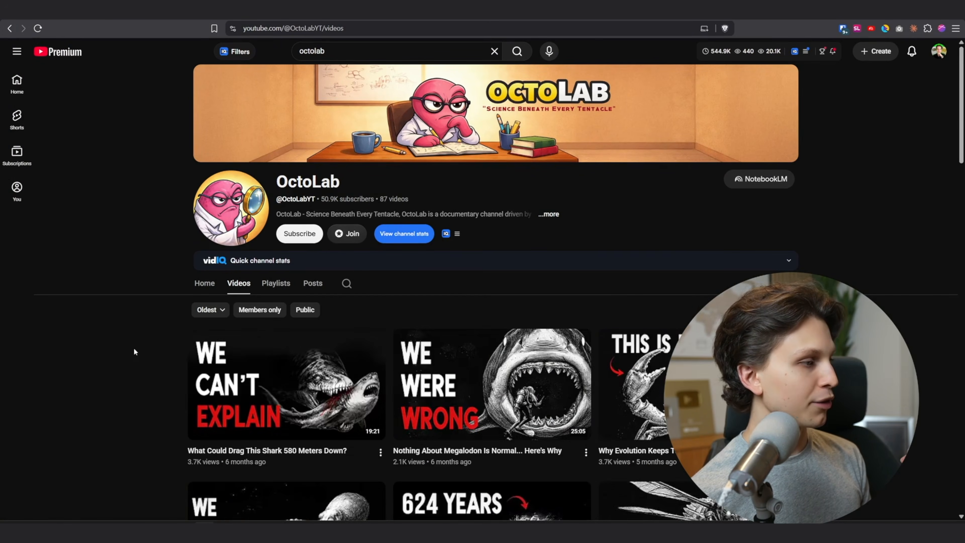
pyautogui.scroll(-4, 133, 347)
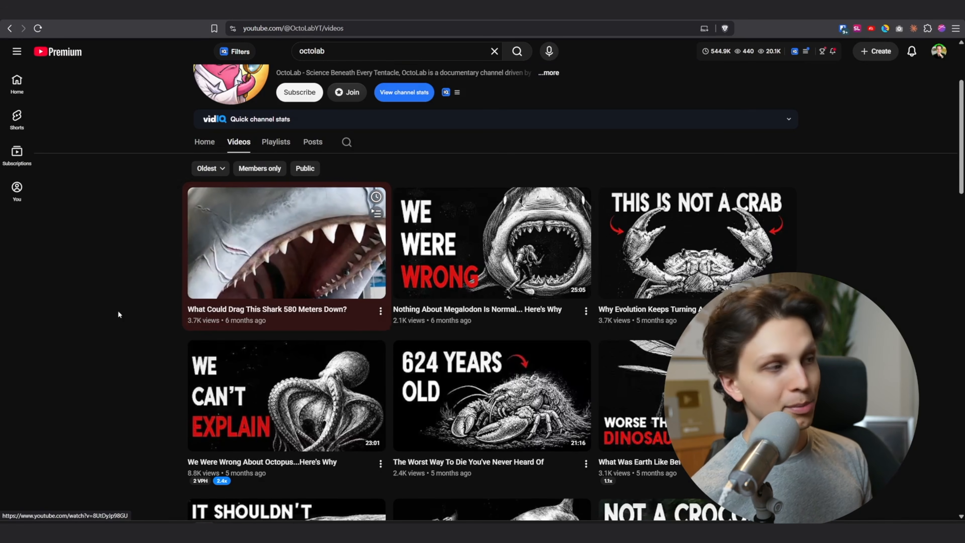
pyautogui.scroll(4, 237, 272)
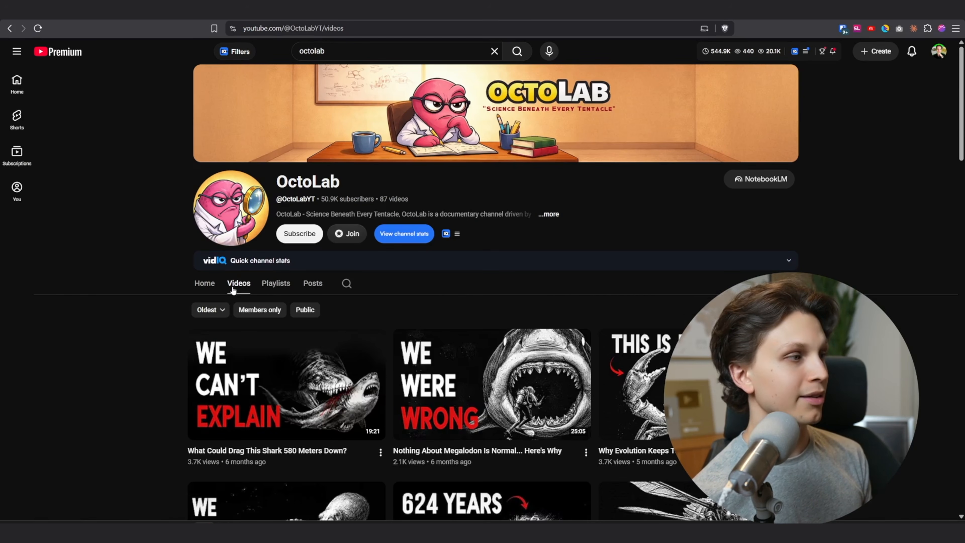
pyautogui.click(222, 311)
pyautogui.click(238, 346)
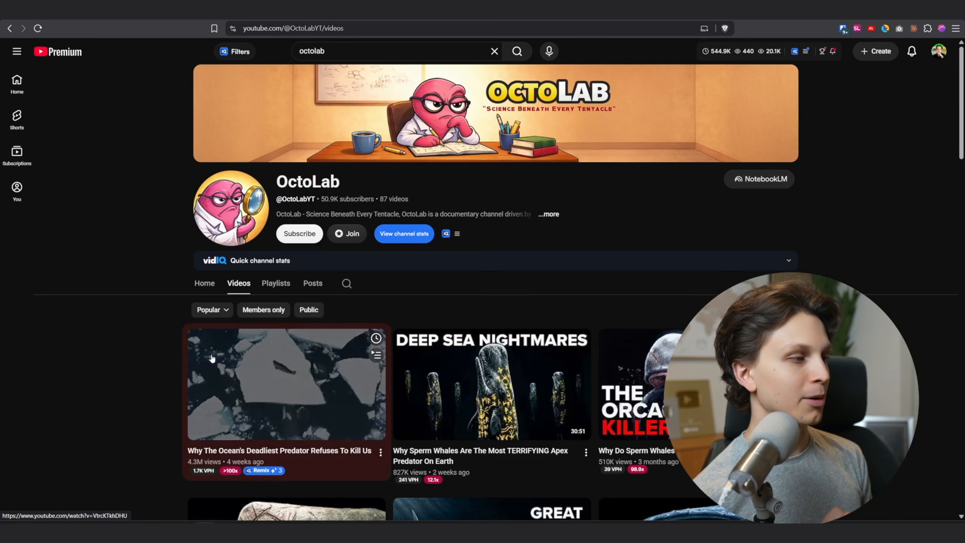
# Step: Check the most recent daily views in OctoLab's 30-day views graph and close the stats
pyautogui.click(414, 239)
pyautogui.scroll(-4, 301, 343)
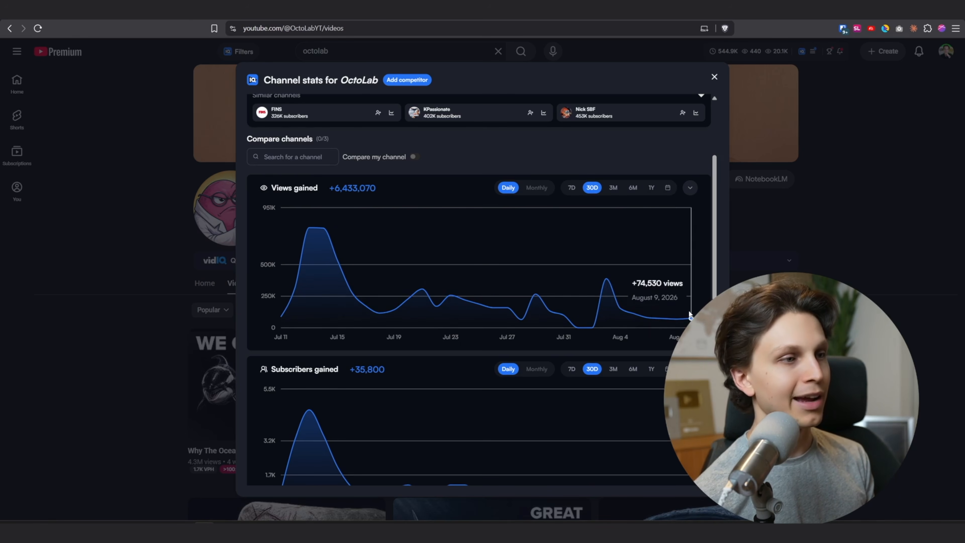
pyautogui.press('Escape')
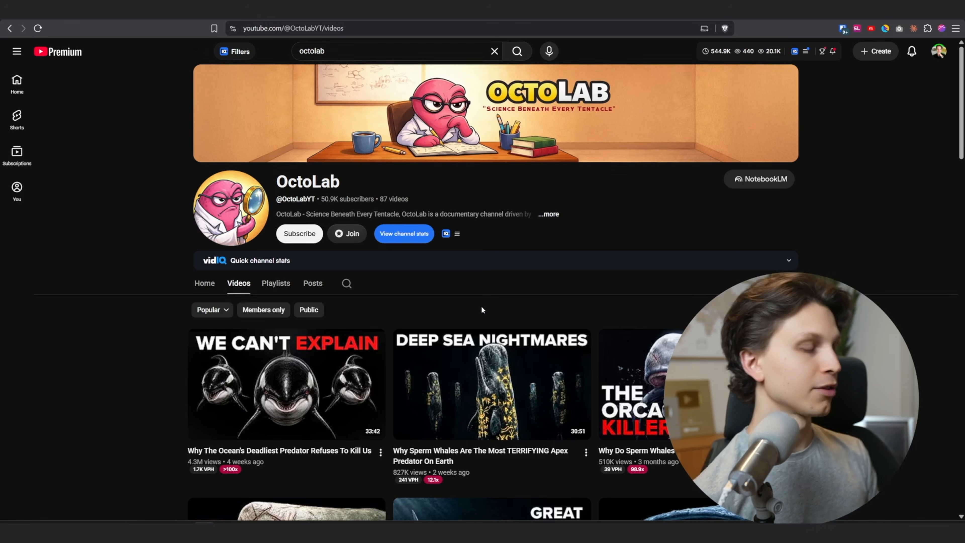
# Step: Open the video "Why Sperm Whales Are The Most TERRIFYING Apex Predator On Earth" and mute it
pyautogui.scroll(-3, 483, 308)
pyautogui.click(484, 266)
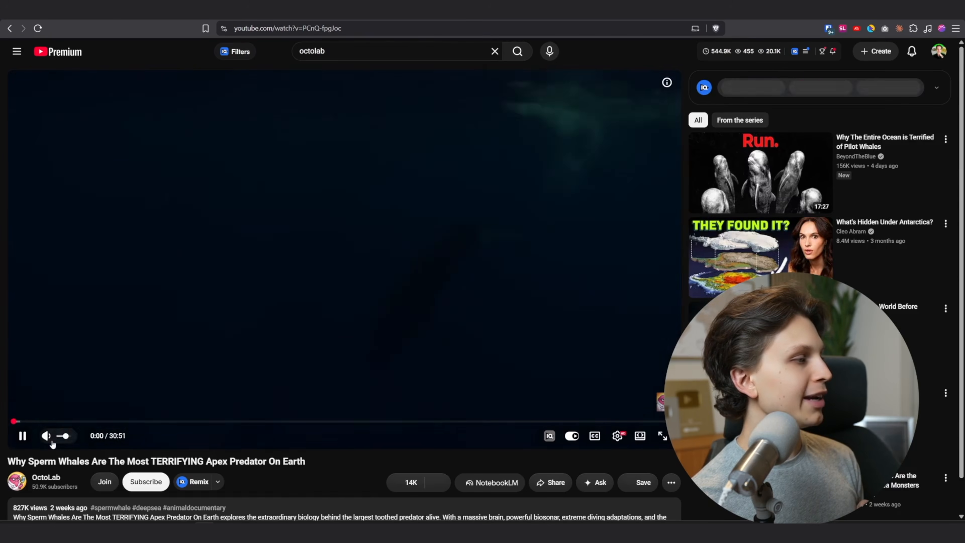
pyautogui.click(46, 435)
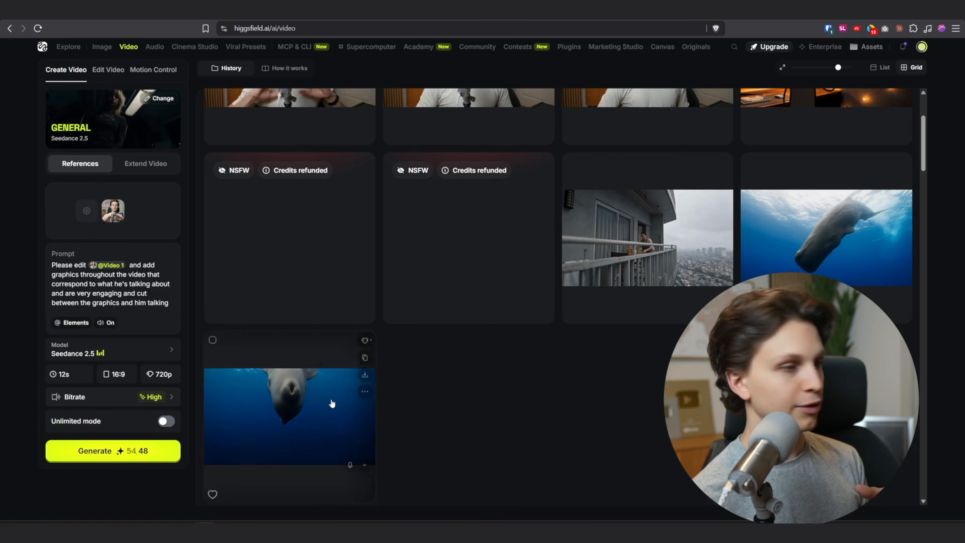
# Step: Open the front-view clip of the diving whale in Higgsfield's history, pause it and read its full prompt enlarged
pyautogui.click(301, 395)
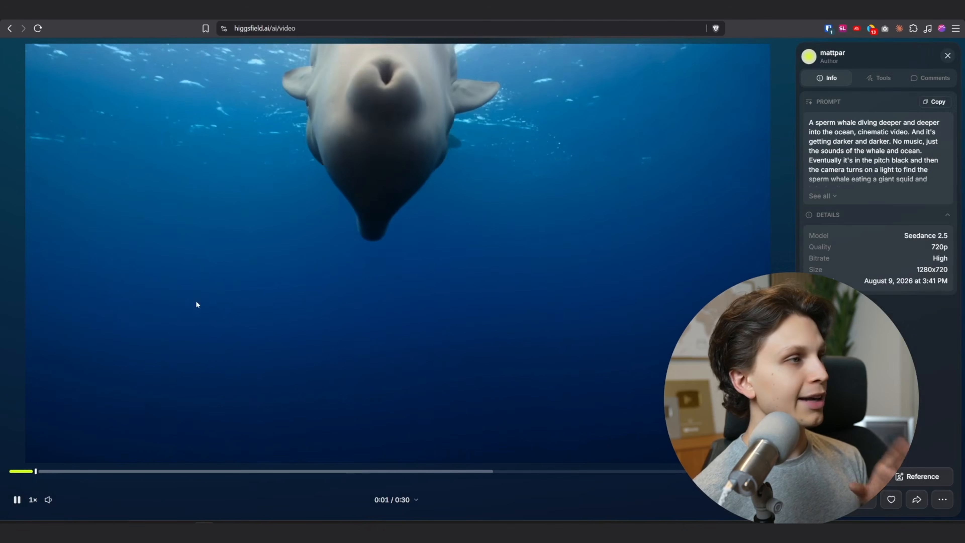
pyautogui.click(15, 501)
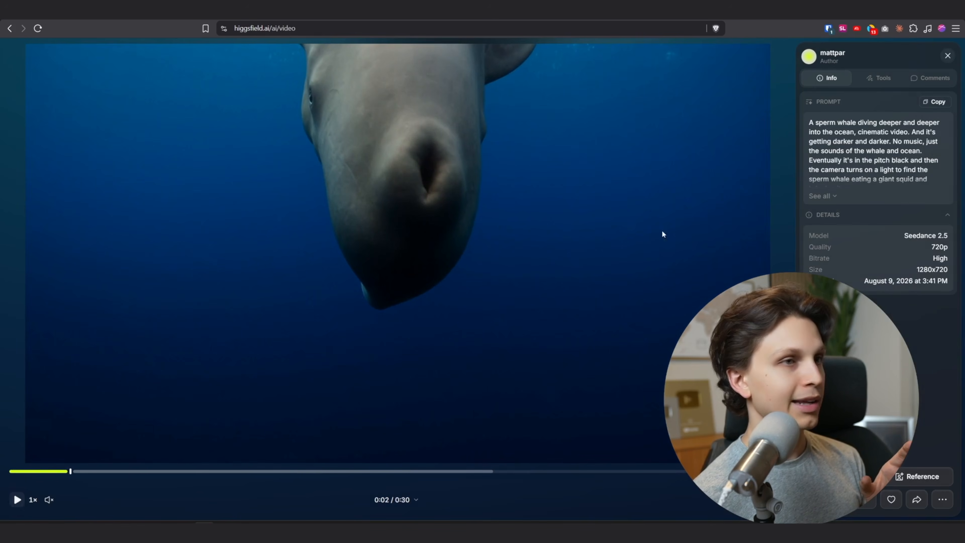
pyautogui.click(831, 195)
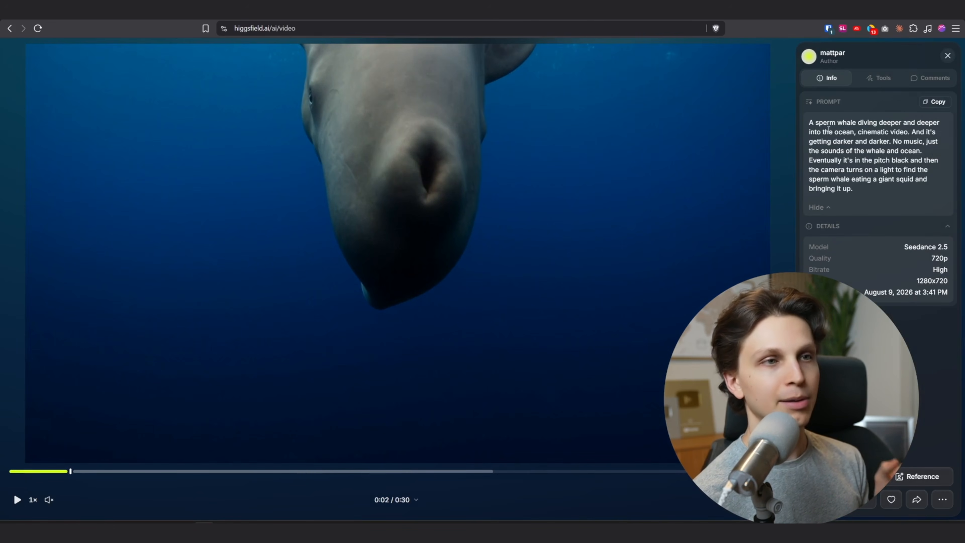
pyautogui.scroll(3, 849, 131)
pyautogui.moveTo(747, 193); pyautogui.dragTo(848, 192)
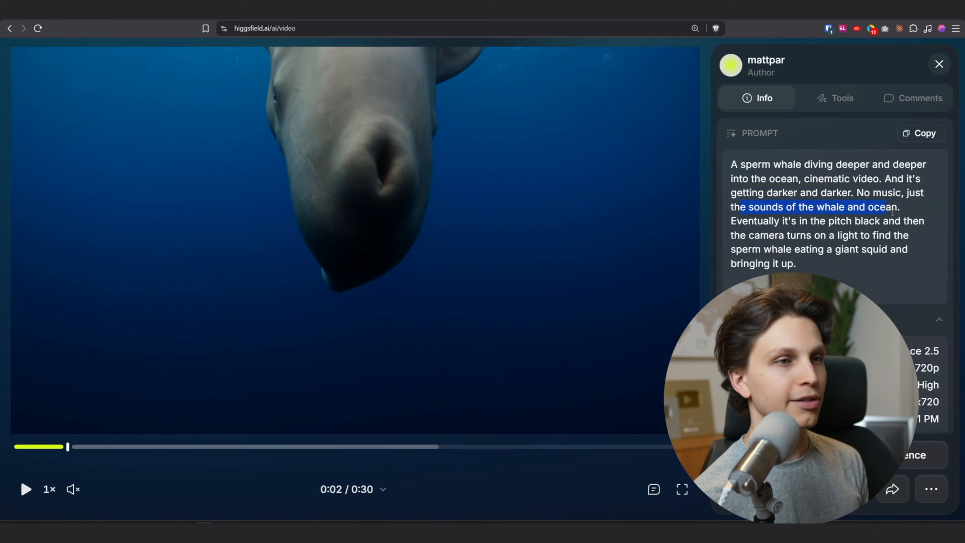
pyautogui.moveTo(875, 222); pyautogui.dragTo(874, 229)
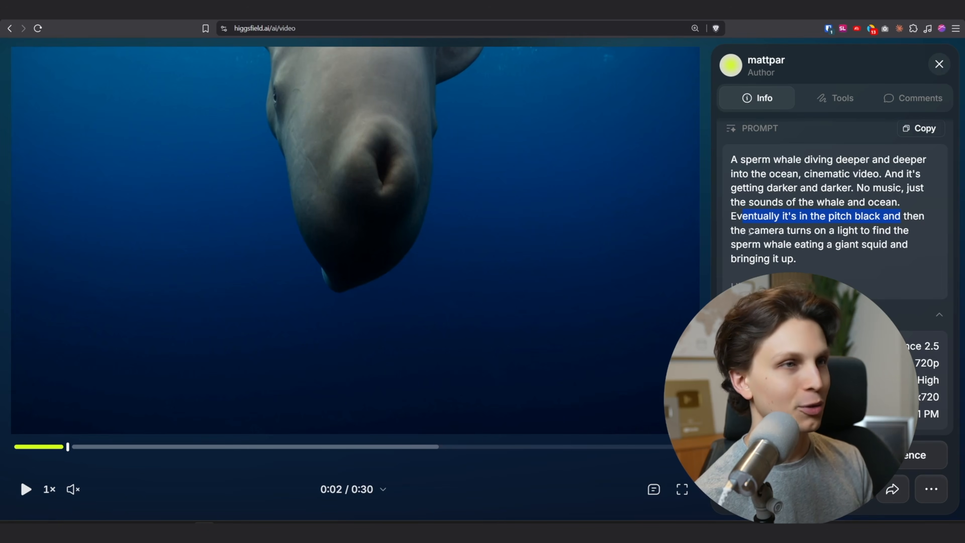
pyautogui.click(695, 28)
pyautogui.click(701, 48)
# Step: Replay the opening seconds of the Higgsfield whale clip and compare them with OctoLab's sperm whale video on YouTube
pyautogui.click(39, 472)
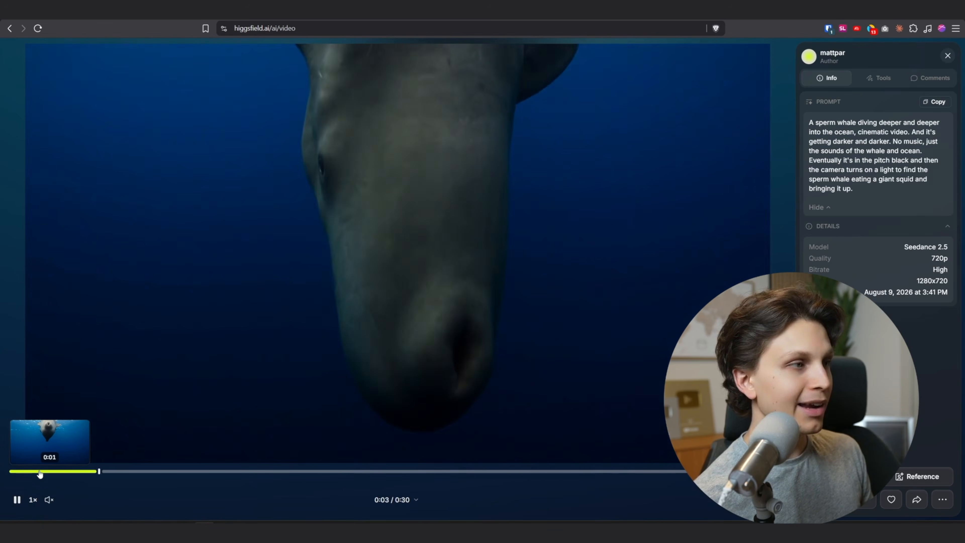
pyautogui.click(38, 471)
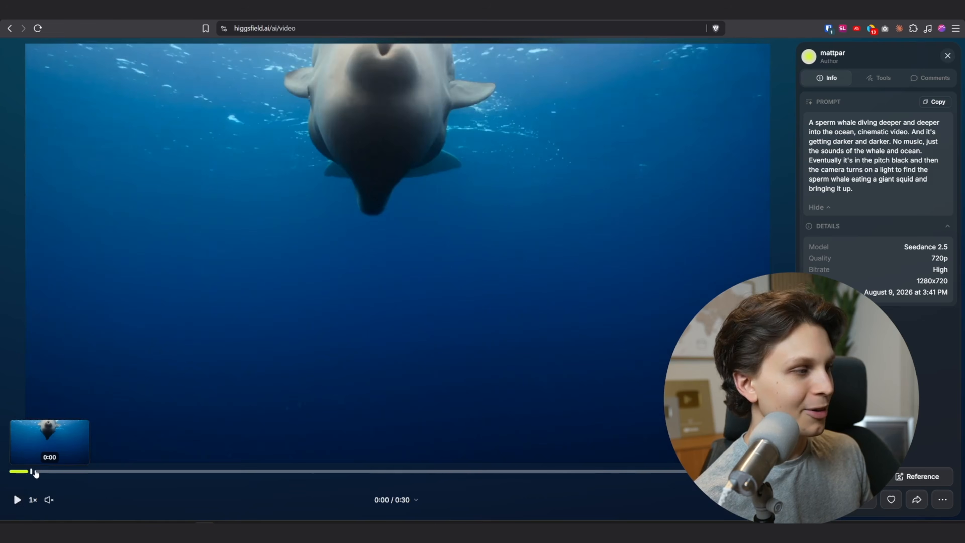
pyautogui.click(17, 500)
pyautogui.hotkey('ctrl', 'Tab')
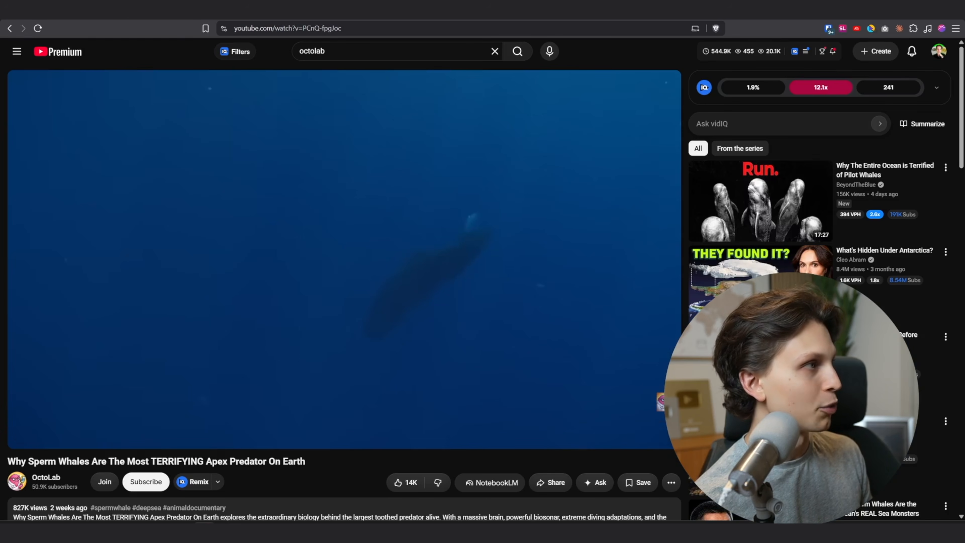
pyautogui.click(11, 34)
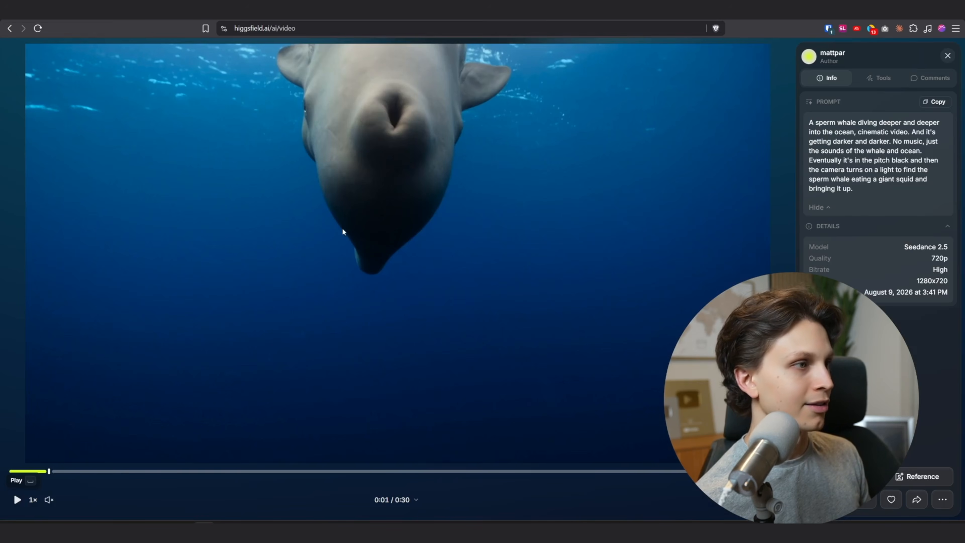
# Step: Skip through the whale clip to the giant squid scene near its end and pause at 0:25
pyautogui.moveTo(112, 475); pyautogui.dragTo(374, 463)
pyautogui.moveTo(505, 466); pyautogui.dragTo(589, 460)
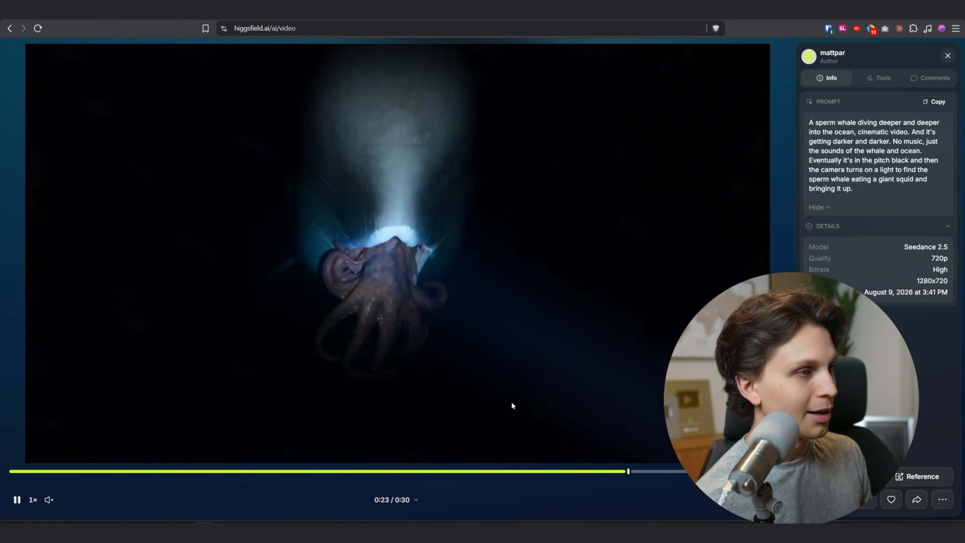
pyautogui.click(482, 367)
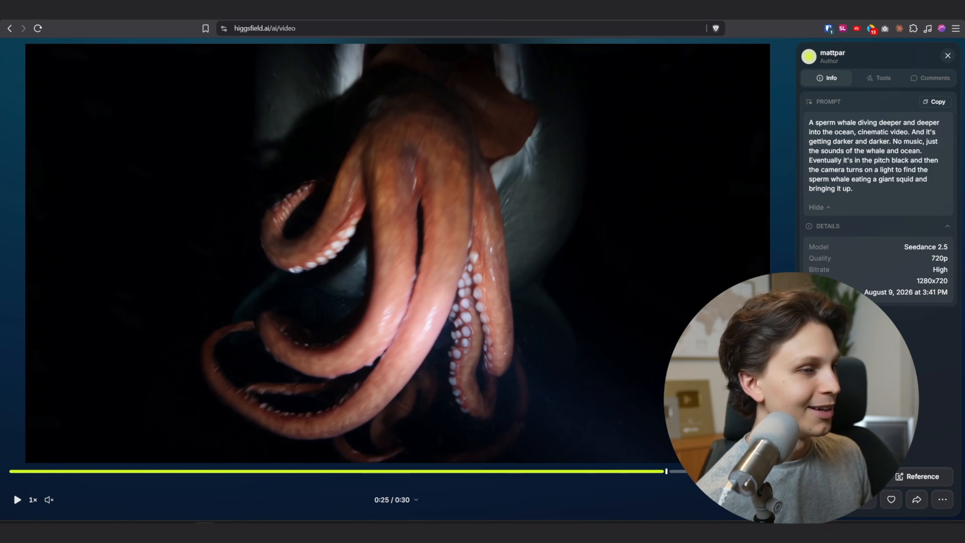
# Step: Rewind the whale clip to its very beginning to view the opening shot again
pyautogui.moveTo(669, 471); pyautogui.dragTo(95, 430)
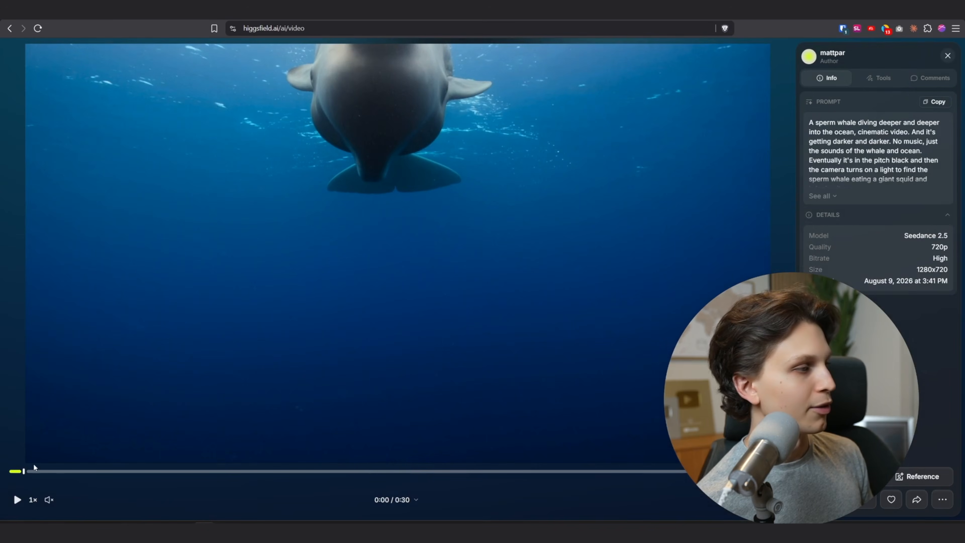
pyautogui.click(12, 471)
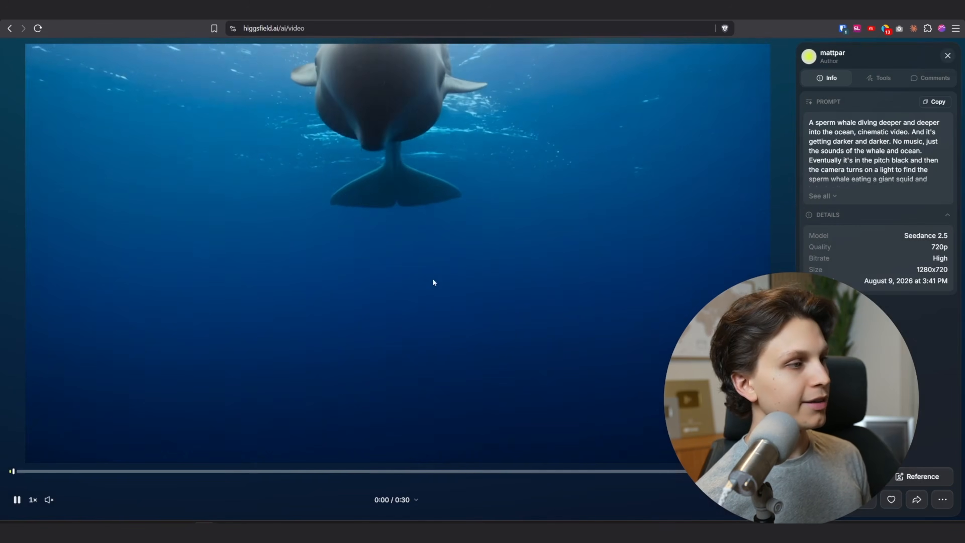
pyautogui.click(433, 280)
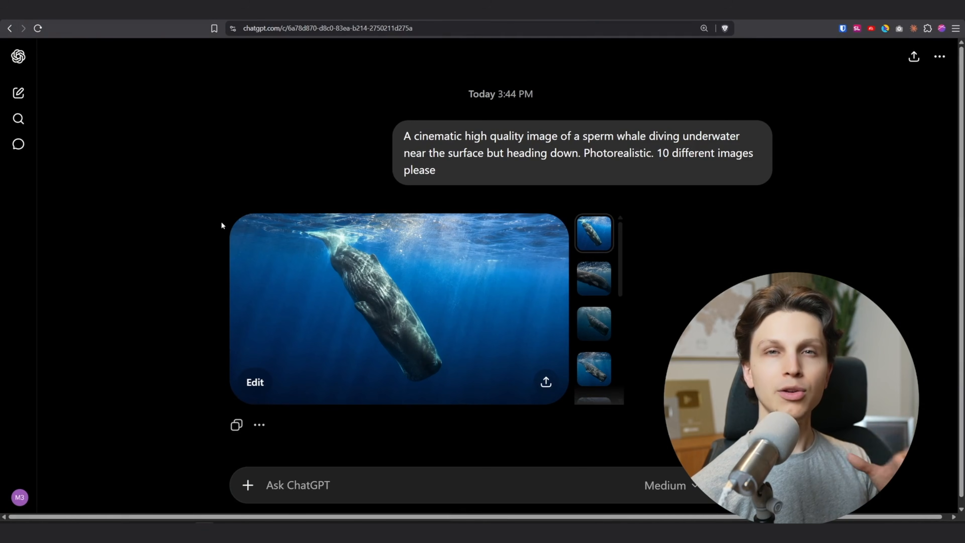
# Step: Switch to ChatGPT and look through the generated sperm whale images one after another
pyautogui.click(600, 277)
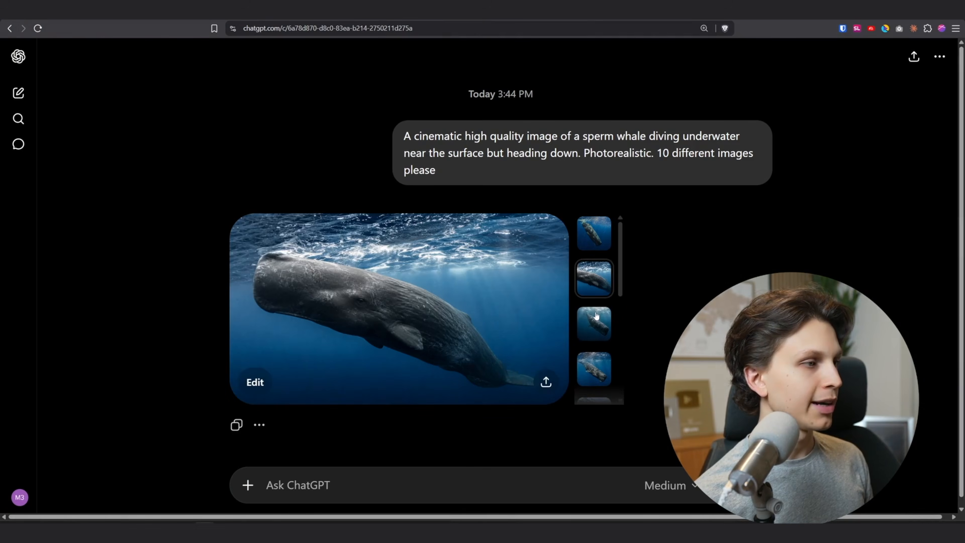
pyautogui.click(597, 323)
pyautogui.scroll(-1, 608, 323)
pyautogui.click(607, 332)
pyautogui.click(607, 363)
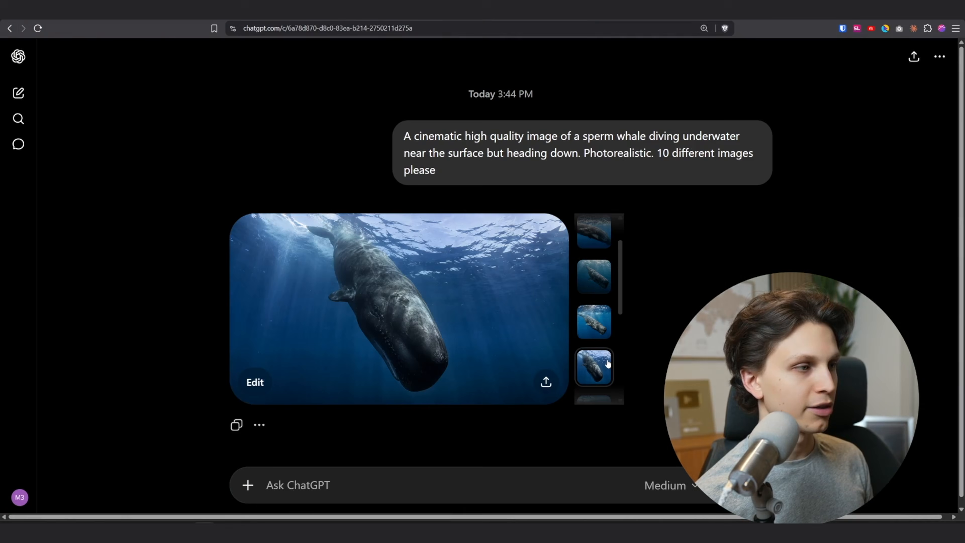
pyautogui.click(599, 320)
pyautogui.scroll(-1, 599, 327)
pyautogui.click(599, 348)
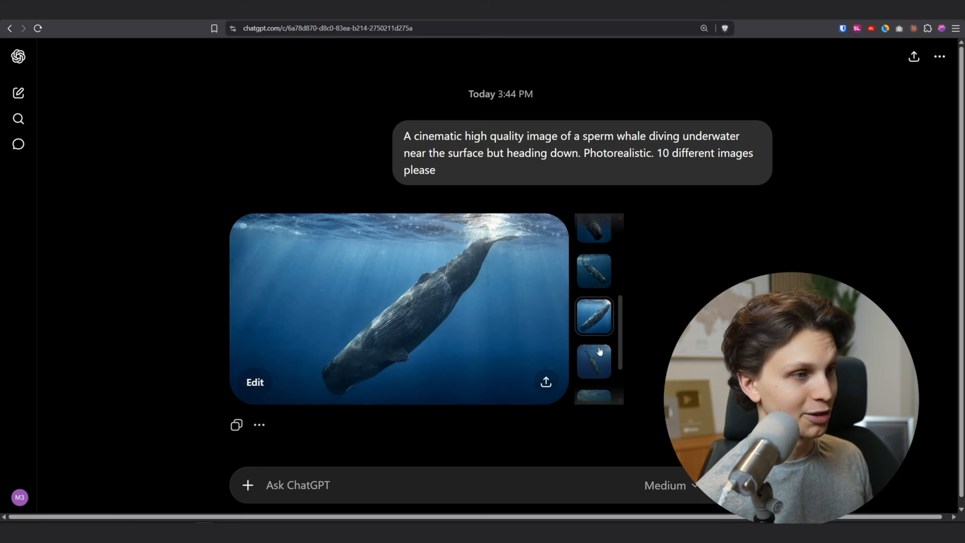
pyautogui.click(600, 354)
pyautogui.scroll(-1, 599, 355)
pyautogui.click(594, 371)
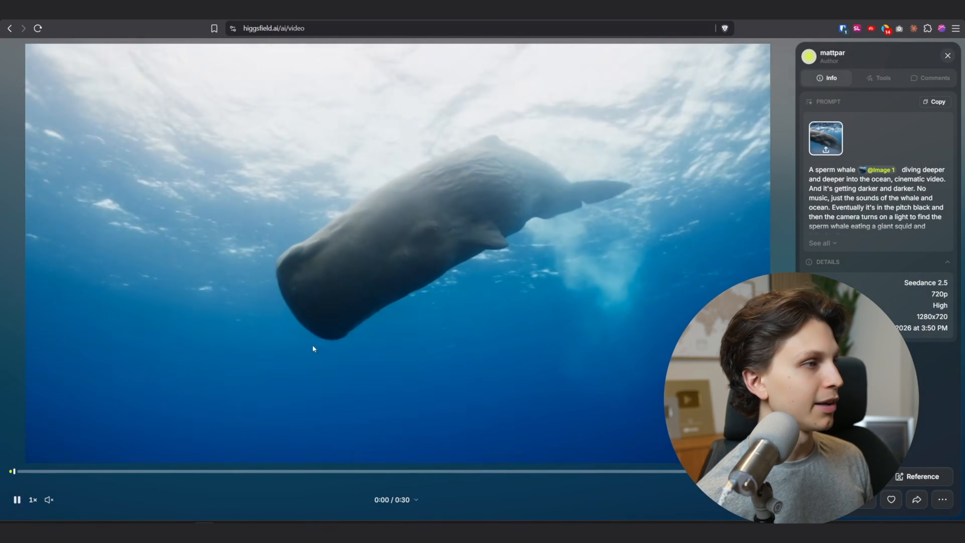
# Step: Pause the image-referenced sperm whale clip in Higgsfield, enlarge the page and expand its full prompt
pyautogui.click(18, 499)
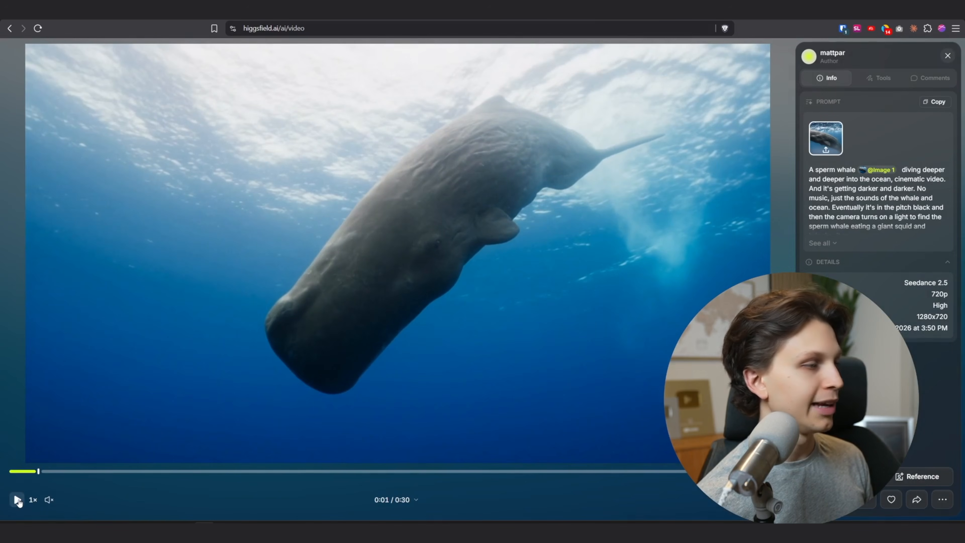
pyautogui.hotkey('ctrl', '+')
pyautogui.hotkey('ctrl', '+')
pyautogui.hotkey('ctrl', '+')
pyautogui.hotkey('ctrl', '+')
pyautogui.click(714, 396)
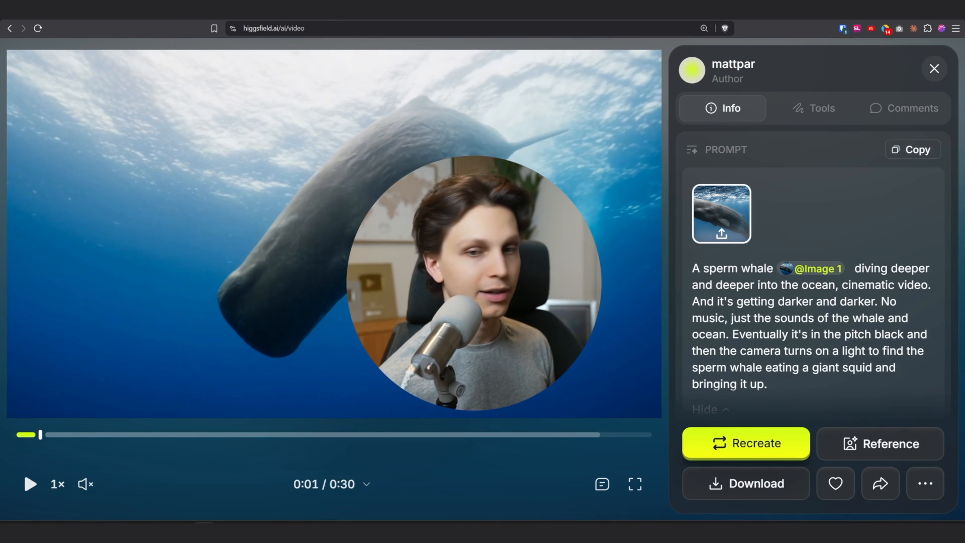
# Step: Turn on the sound of the image-referenced whale clip and play it
pyautogui.click(85, 484)
pyautogui.click(26, 484)
pyautogui.moveTo(84, 483)
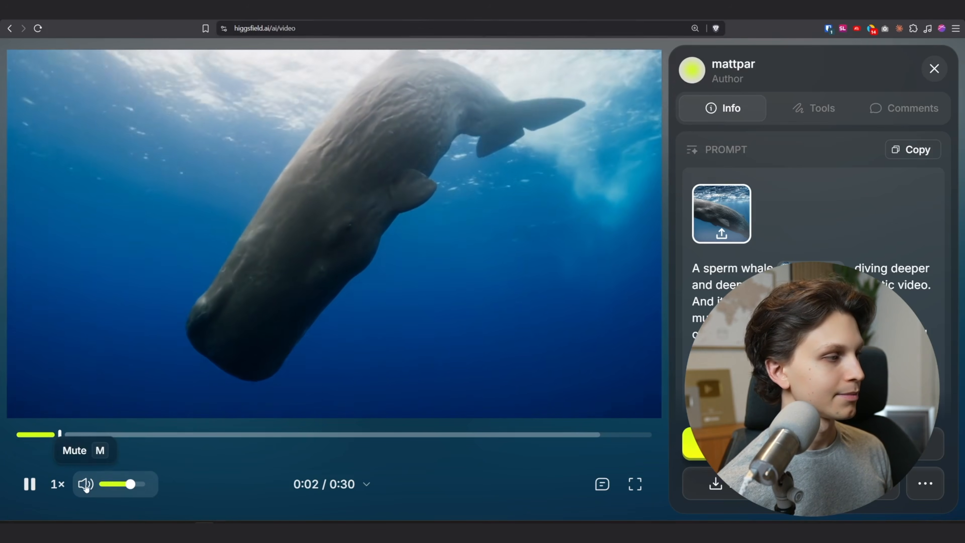
# Step: Lower the whale clip's volume while it plays and pause it during the underwater squid scene at 0:12
pyautogui.moveTo(124, 484); pyautogui.dragTo(118, 485)
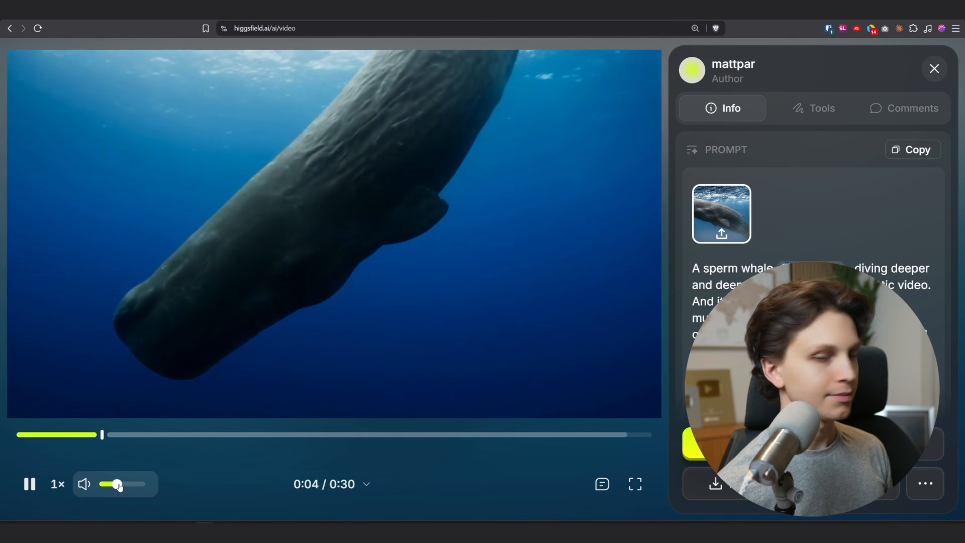
pyautogui.moveTo(119, 485); pyautogui.dragTo(116, 485)
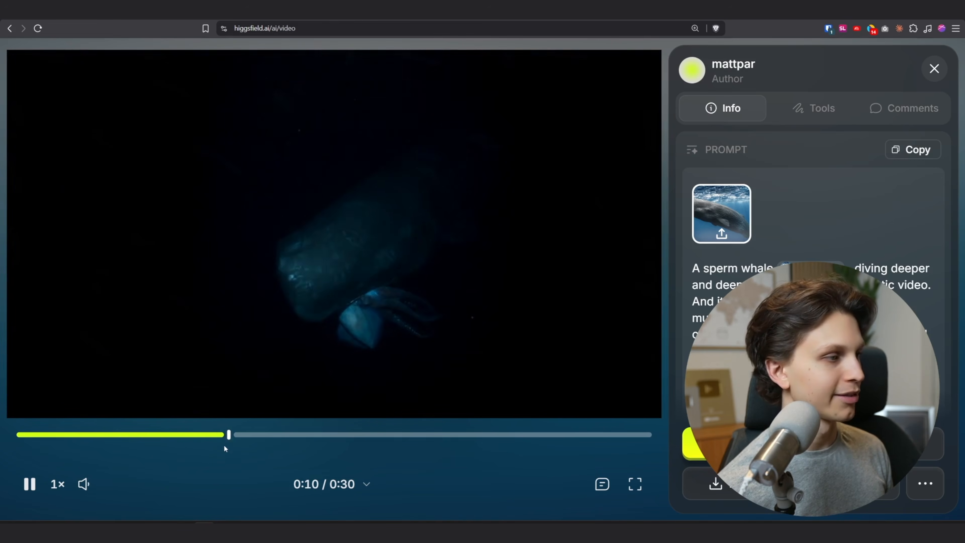
pyautogui.click(28, 483)
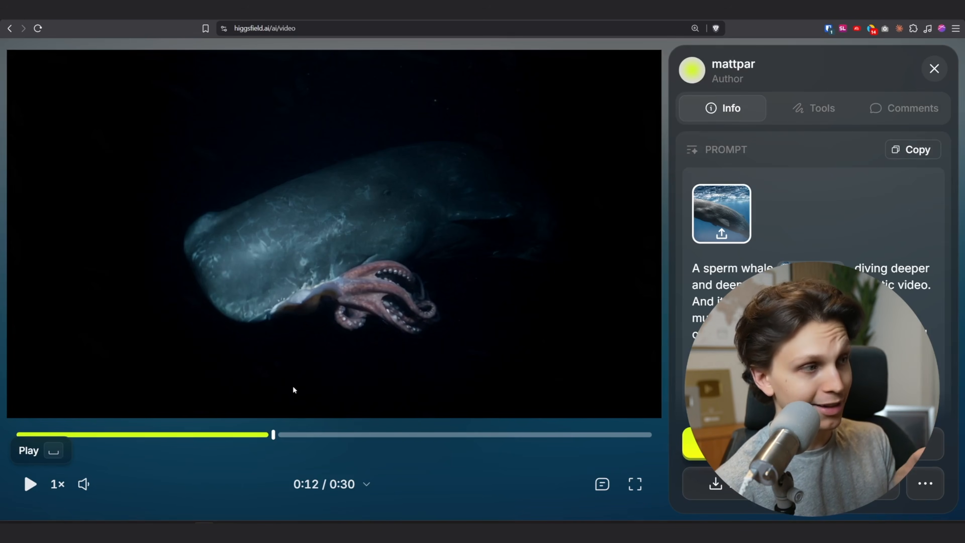
# Step: Resume the whale clip, skip ahead within the squid scene and pause it at 0:20
pyautogui.click(37, 485)
pyautogui.click(377, 435)
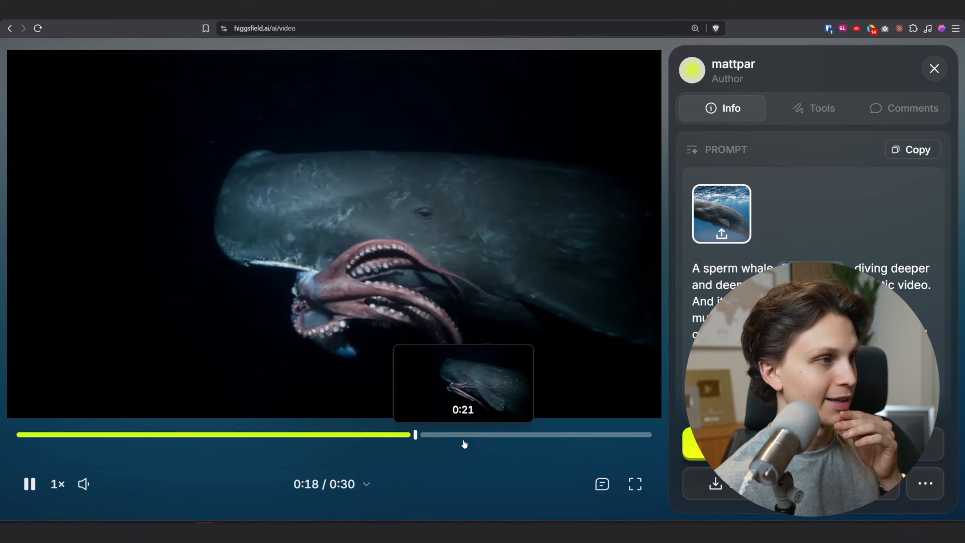
pyautogui.click(30, 483)
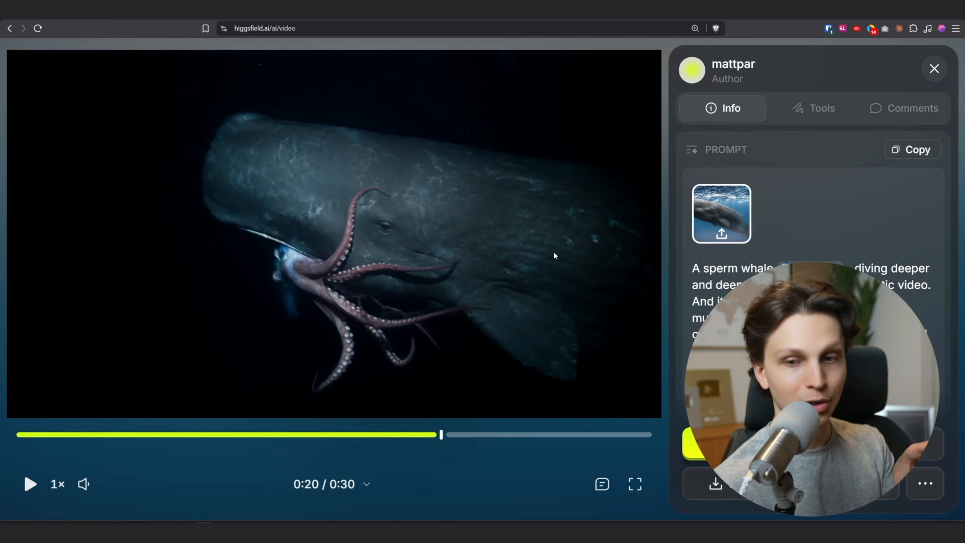
# Step: Resume the whale clip, scrub back toward its start and close it to return to the generation history
pyautogui.click(26, 491)
pyautogui.moveTo(515, 440); pyautogui.dragTo(102, 418)
pyautogui.press('Escape')
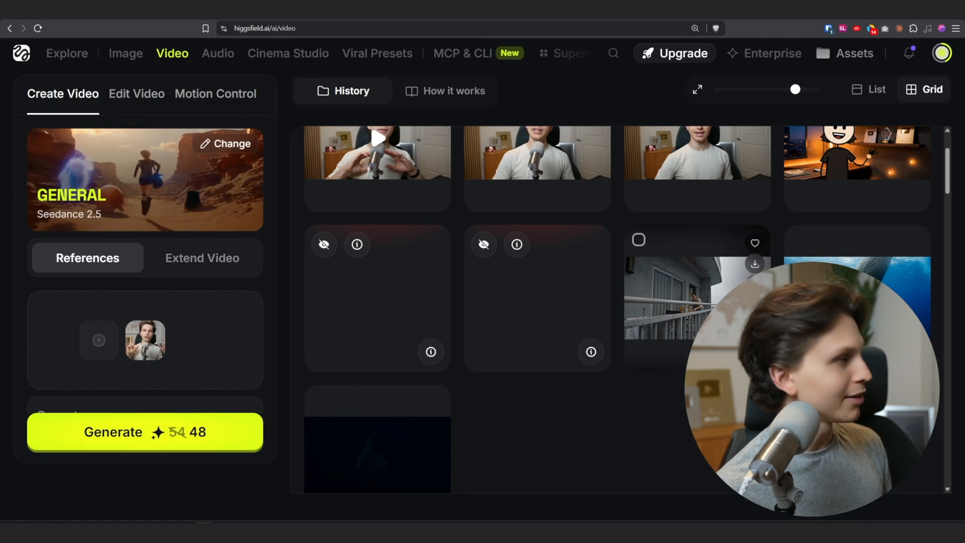
pyautogui.scroll(-2, 643, 417)
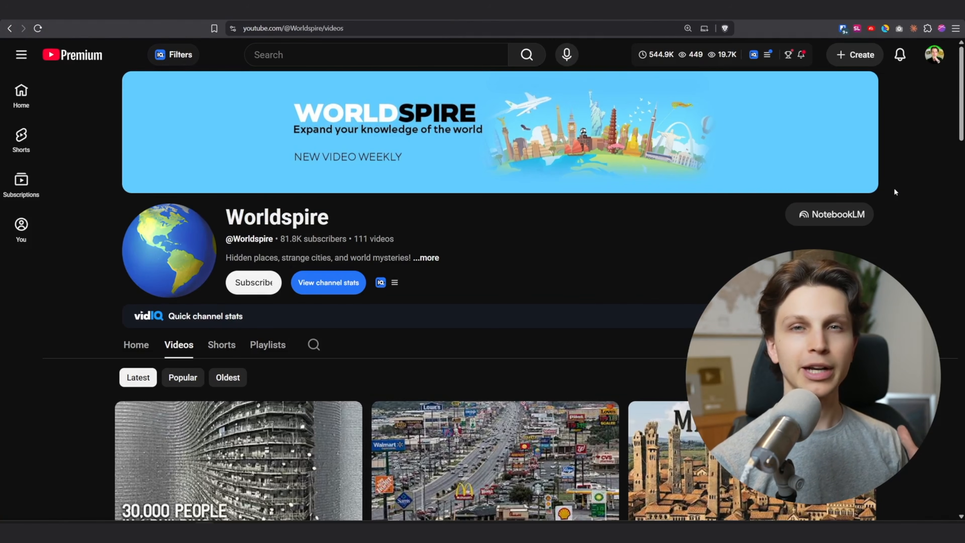
# Step: View the vidIQ channel stats of the Worldspire YouTube channel down to its views and subscriber graphs, and close them
pyautogui.scroll(-1, 398, 258)
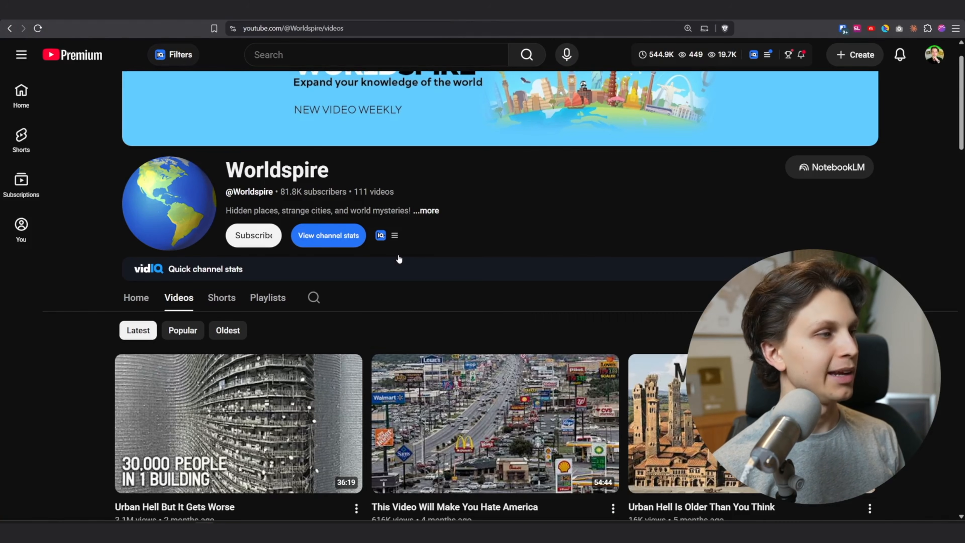
pyautogui.click(318, 225)
pyautogui.scroll(-3, 709, 256)
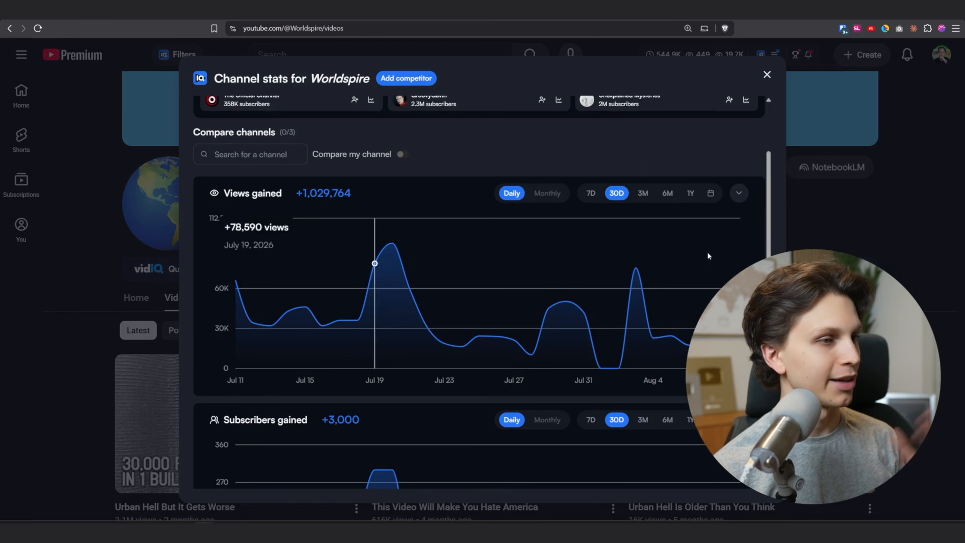
pyautogui.press('Escape')
# Step: Open Worldspire's video "Urban Hell But It Gets Worse" from its latest uploads and return to the channel page
pyautogui.scroll(-3, 204, 195)
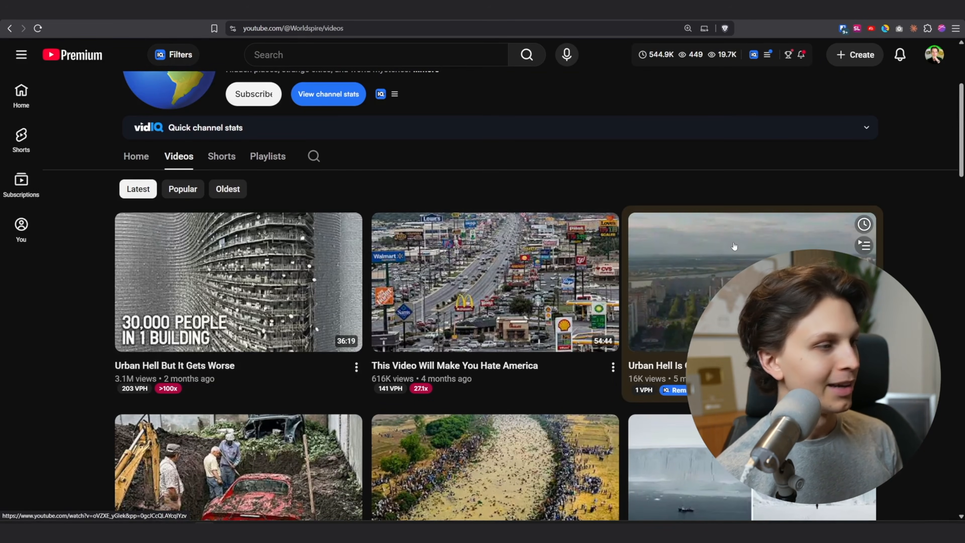
pyautogui.click(190, 265)
pyautogui.hotkey('alt', 'Left')
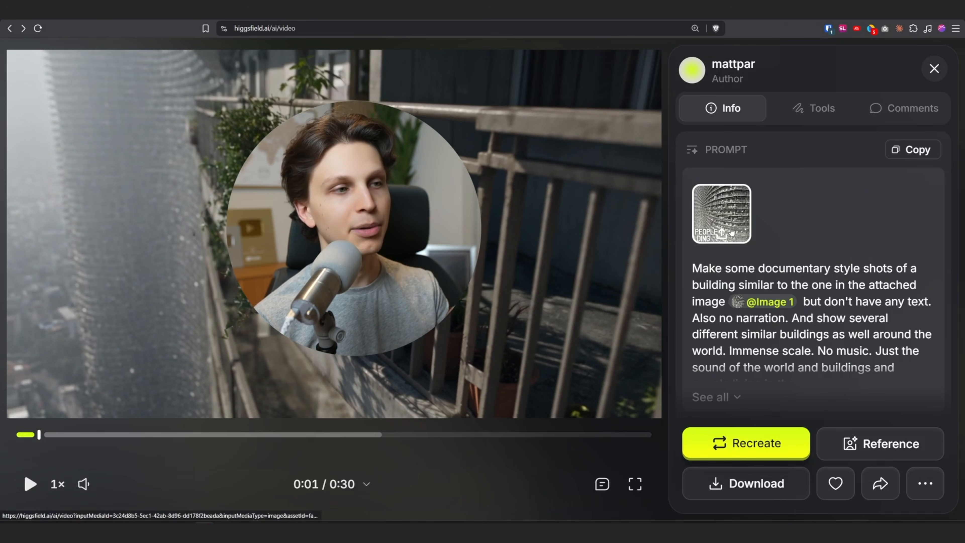
# Step: Expand the full prompt of the building documentary clip in Higgsfield and highlight its text while reading it
pyautogui.click(714, 397)
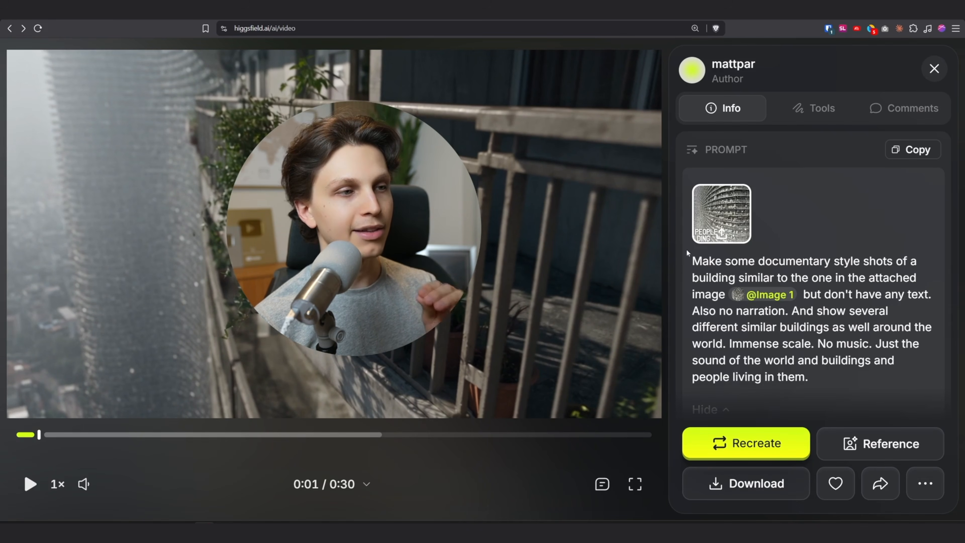
pyautogui.moveTo(709, 261); pyautogui.dragTo(899, 284)
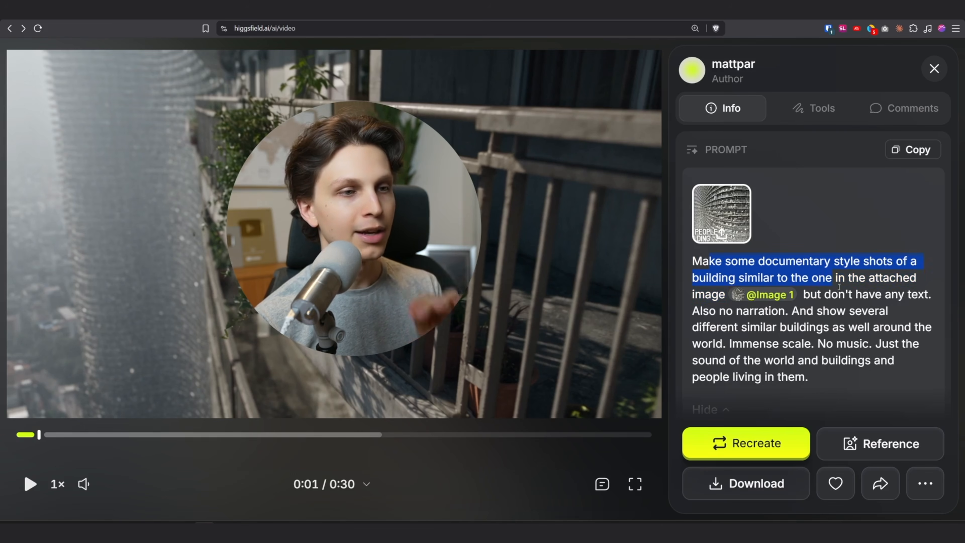
pyautogui.moveTo(839, 287); pyautogui.dragTo(872, 306)
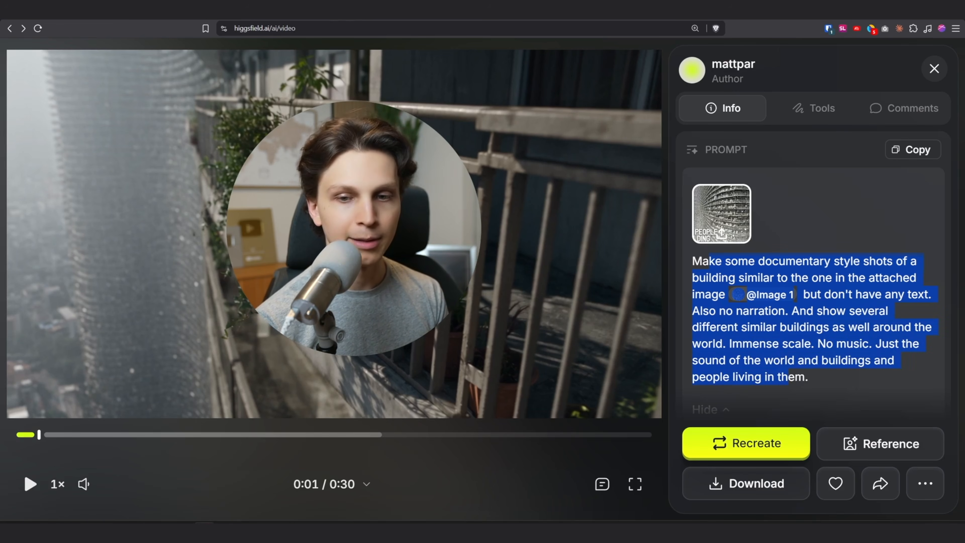
# Step: Play the building documentary clip with its volume raised, pausing at 0:13 and resuming to watch the remaining shots
pyautogui.click(521, 228)
pyautogui.moveTo(81, 486)
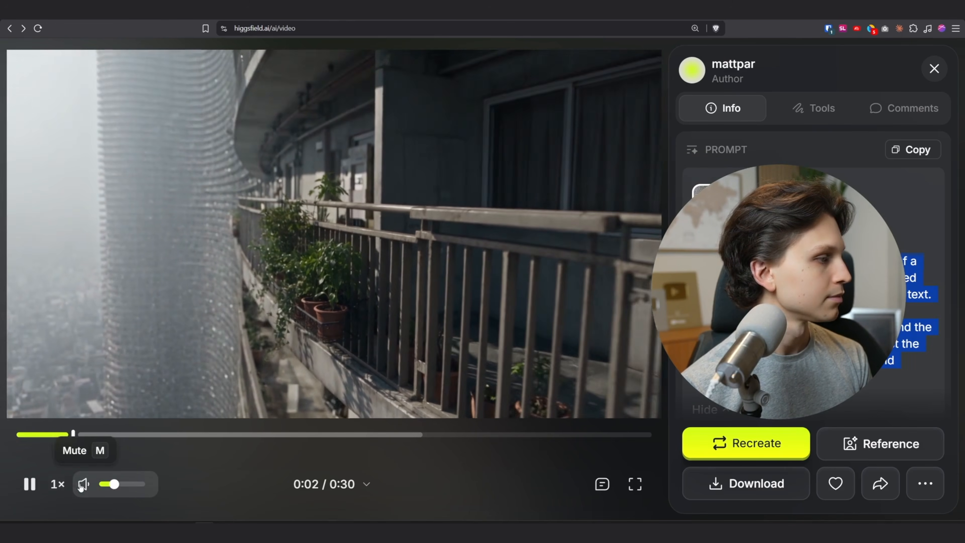
pyautogui.moveTo(114, 483); pyautogui.dragTo(145, 484)
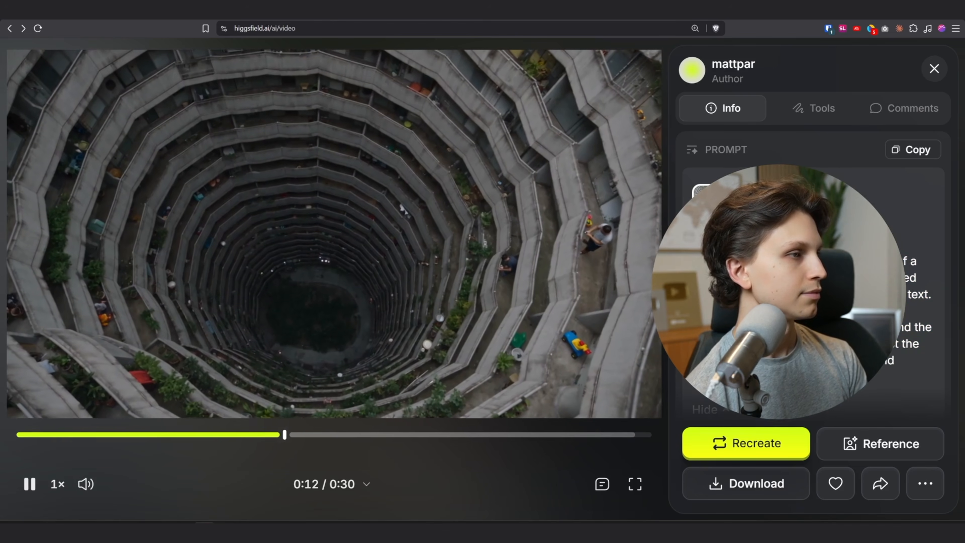
pyautogui.click(401, 186)
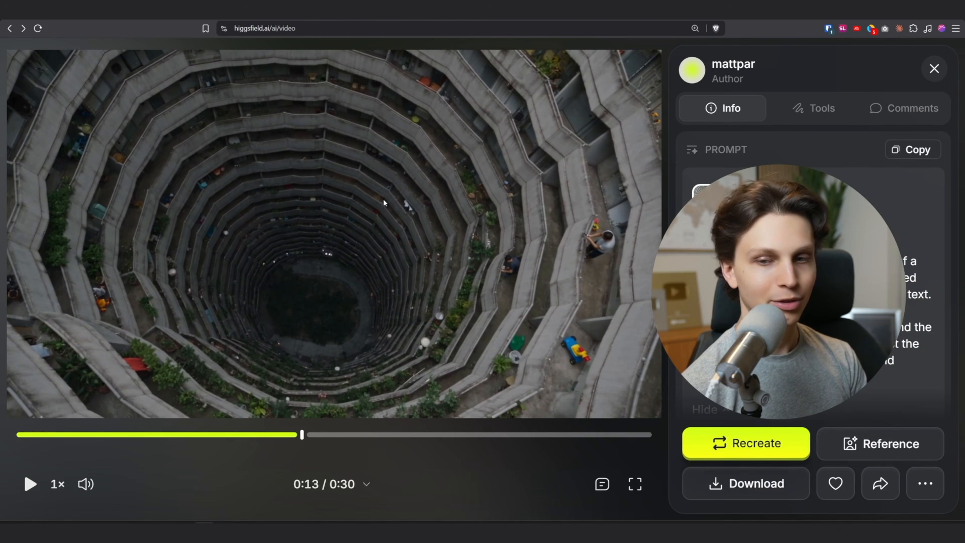
pyautogui.click(368, 207)
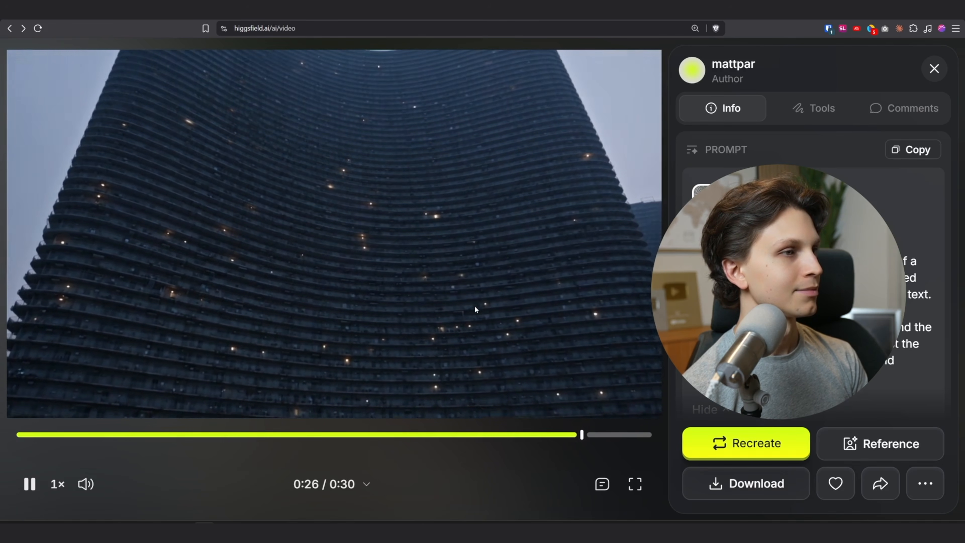
pyautogui.click(480, 306)
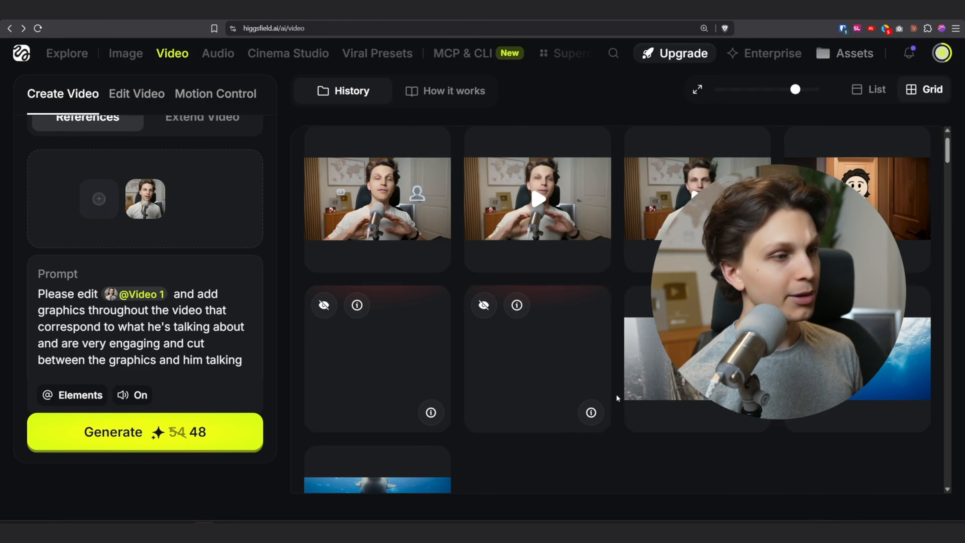
pyautogui.scroll(-2, 617, 395)
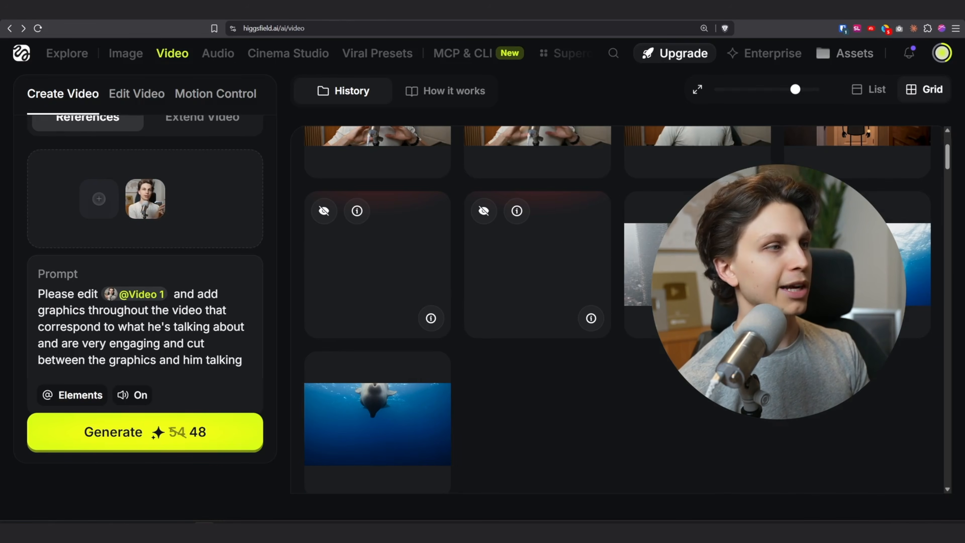
pyautogui.scroll(2, 613, 392)
pyautogui.scroll(-3, 614, 391)
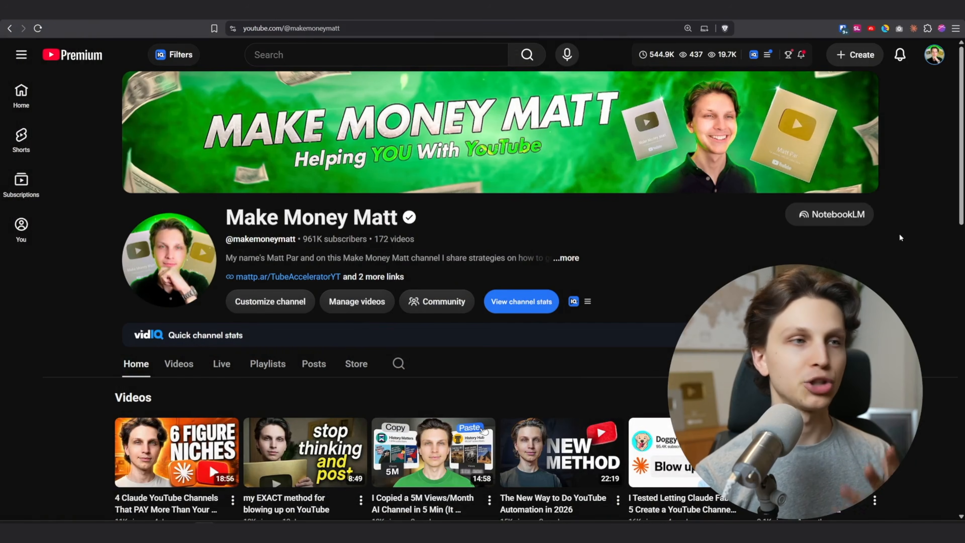
# Step: Open the Stickman Matt channel from the featured channels of Make Money Matt and look over its video shelves
pyautogui.scroll(-15, 414, 273)
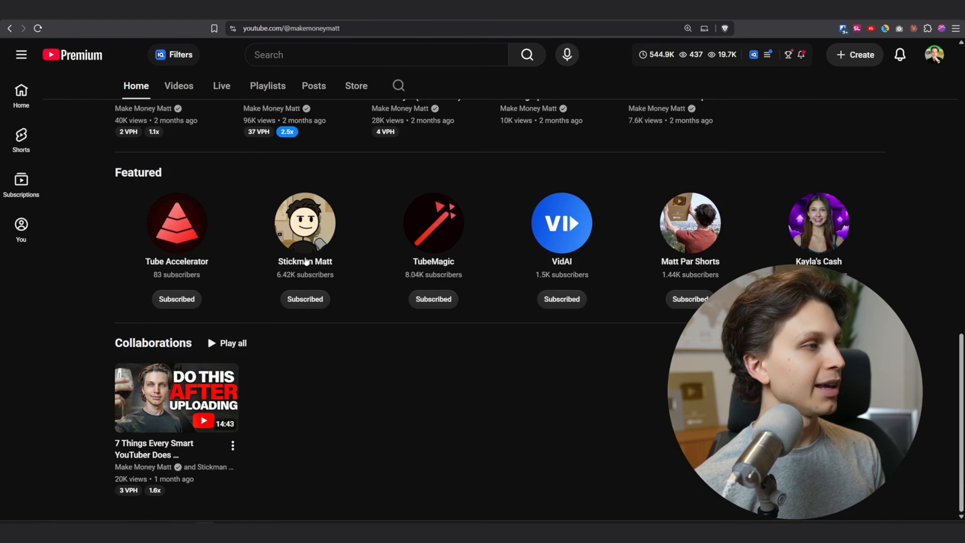
pyautogui.click(309, 252)
pyautogui.scroll(-5, 136, 327)
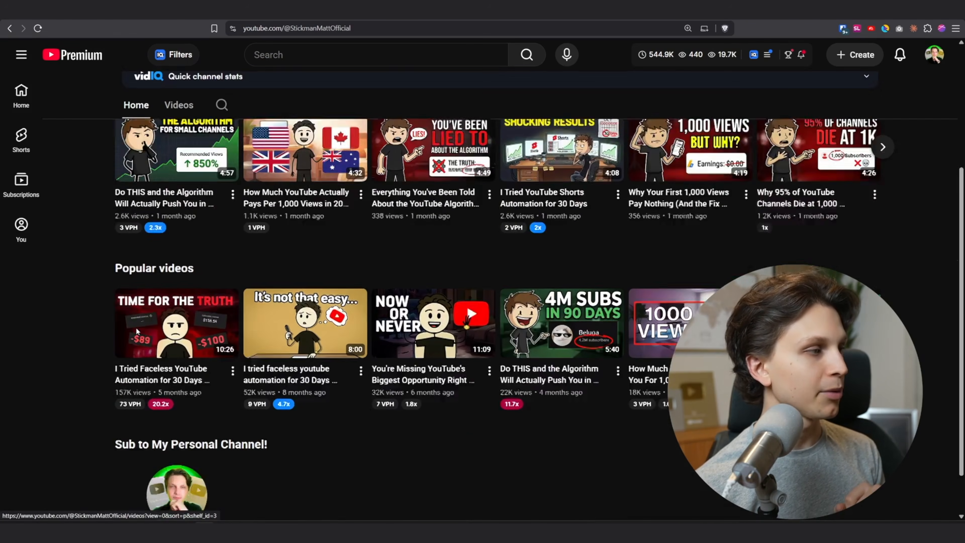
pyautogui.scroll(5, 152, 281)
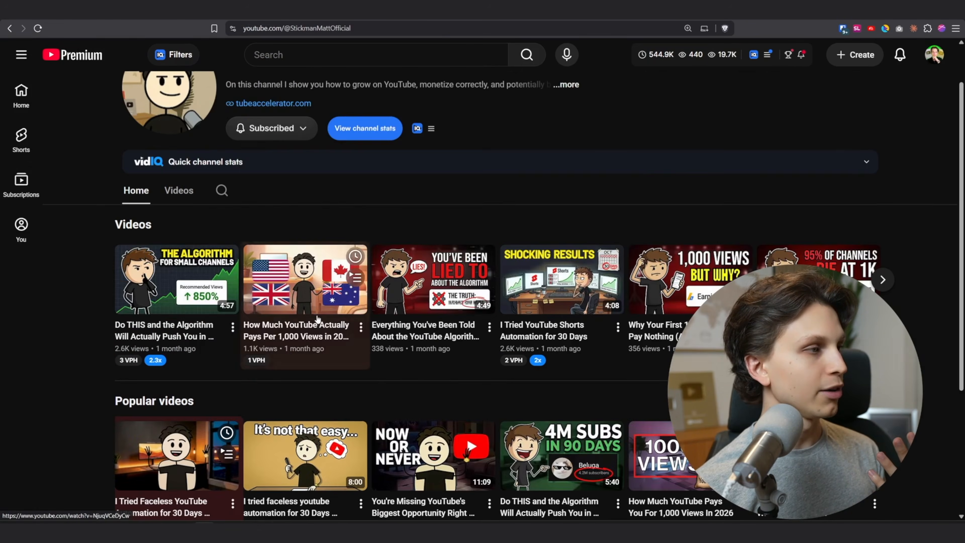
pyautogui.click(383, 127)
pyautogui.click(133, 274)
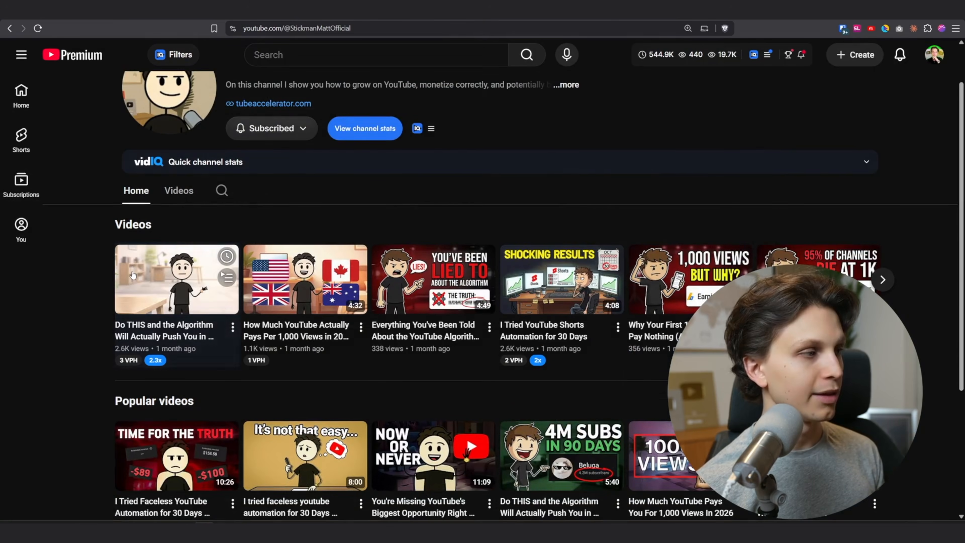
pyautogui.scroll(2, 147, 269)
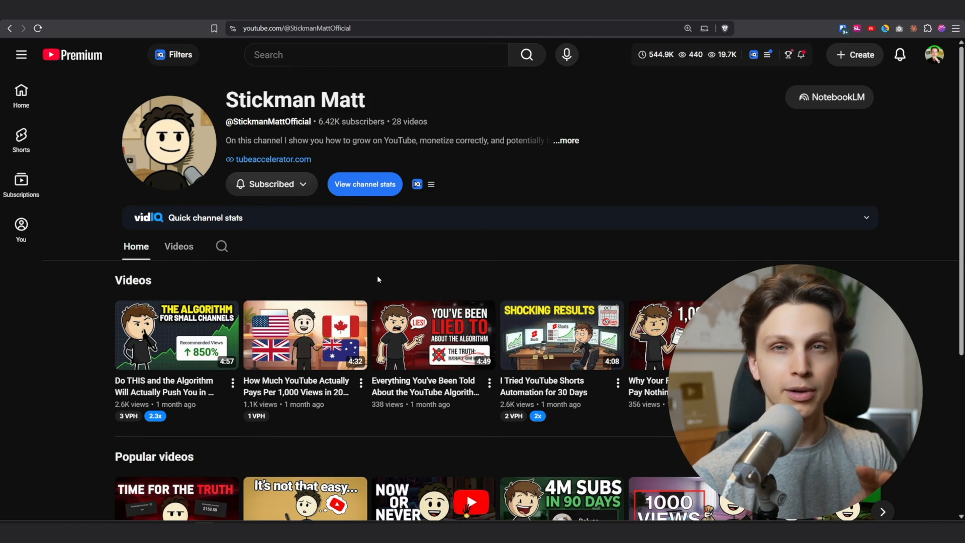
pyautogui.scroll(-2, 376, 280)
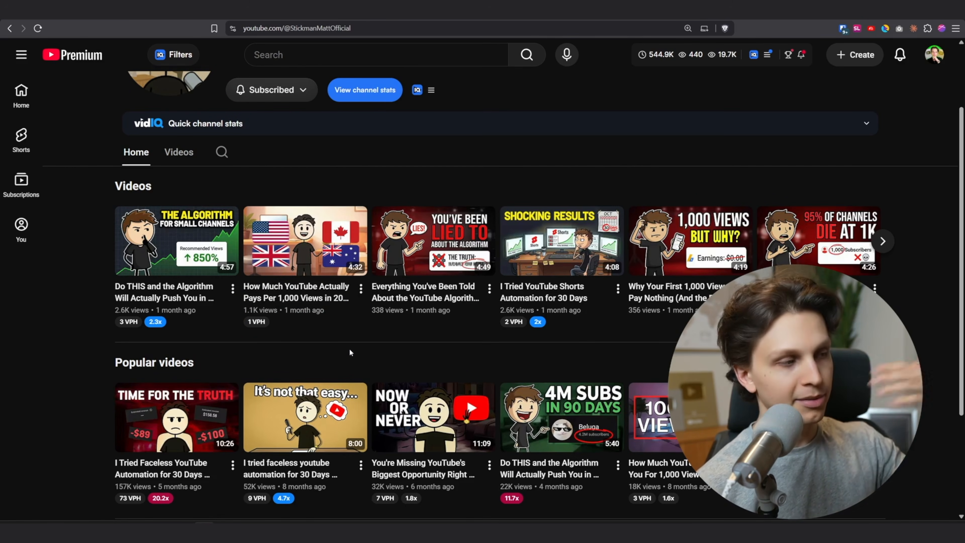
pyautogui.scroll(-4, 349, 354)
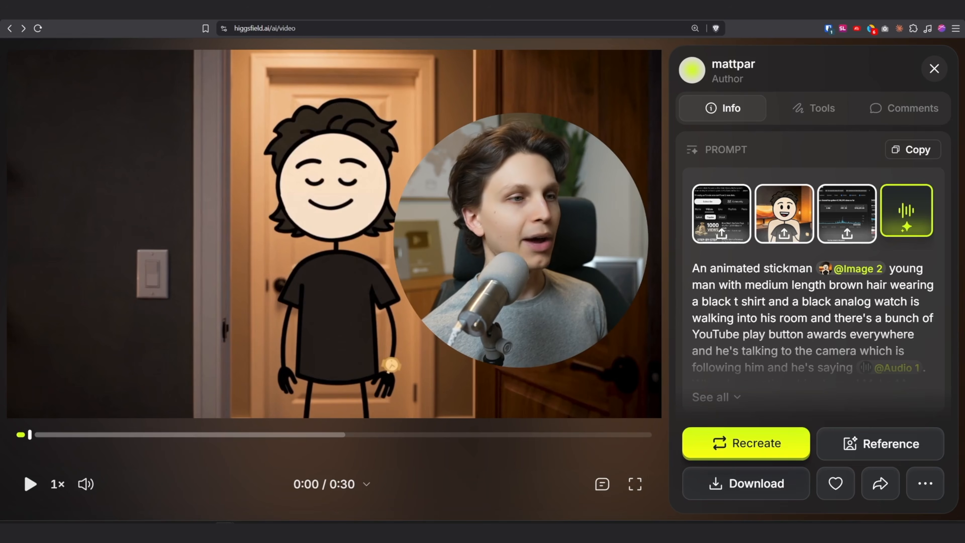
# Step: Inspect the stickman reference image and the audio reference attached to the stickman clip's prompt in Higgsfield
pyautogui.click(785, 208)
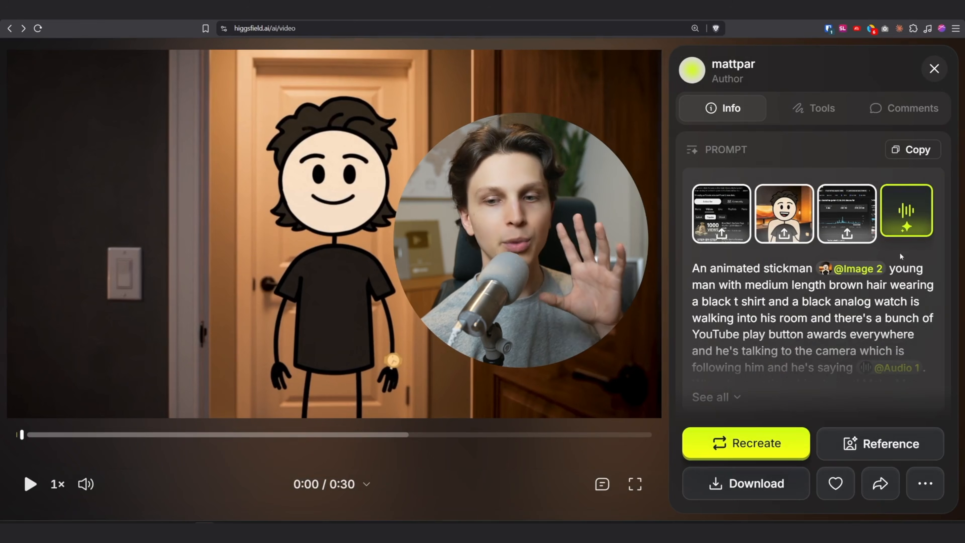
pyautogui.moveTo(905, 218)
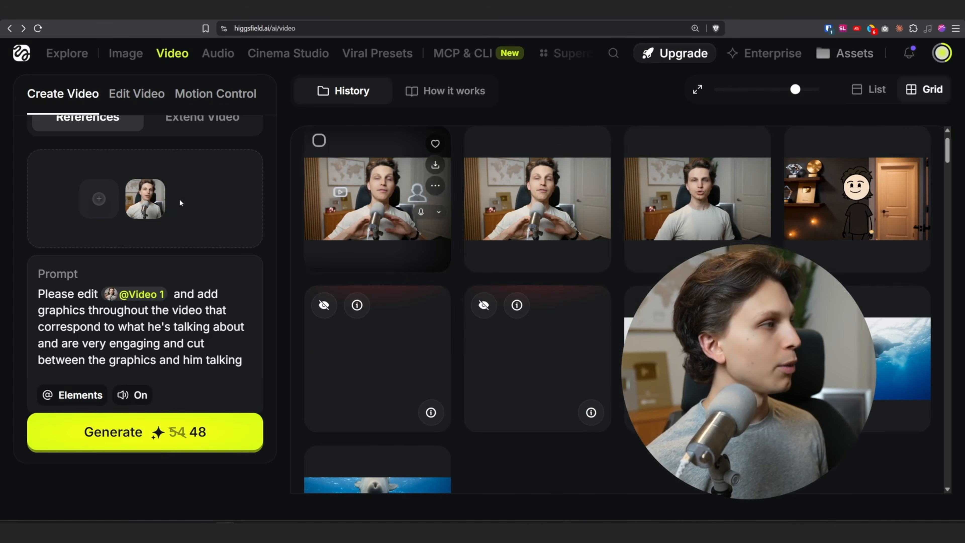
# Step: Open the reference picker for a new video and look through the uploaded images, recordings and clips
pyautogui.click(105, 200)
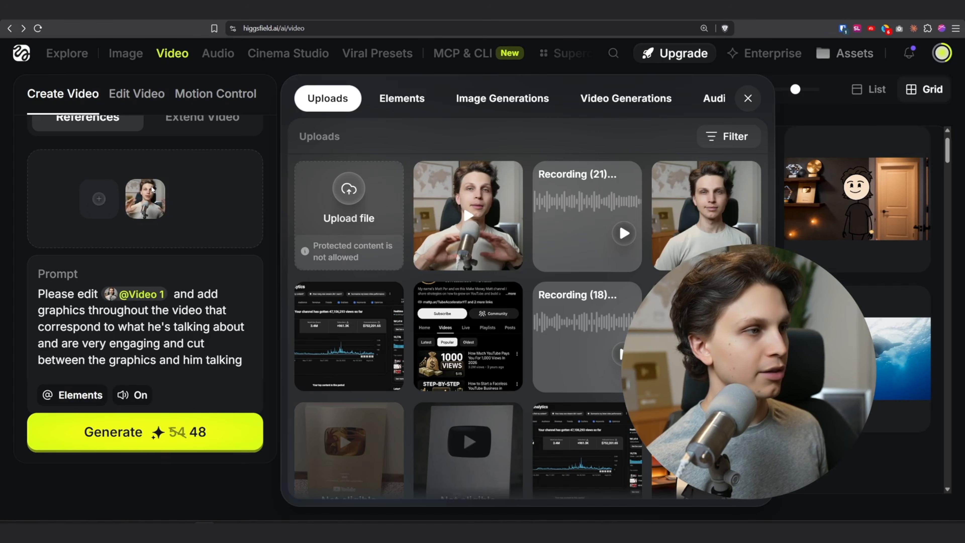
pyautogui.scroll(-3, 378, 436)
pyautogui.scroll(2, 378, 436)
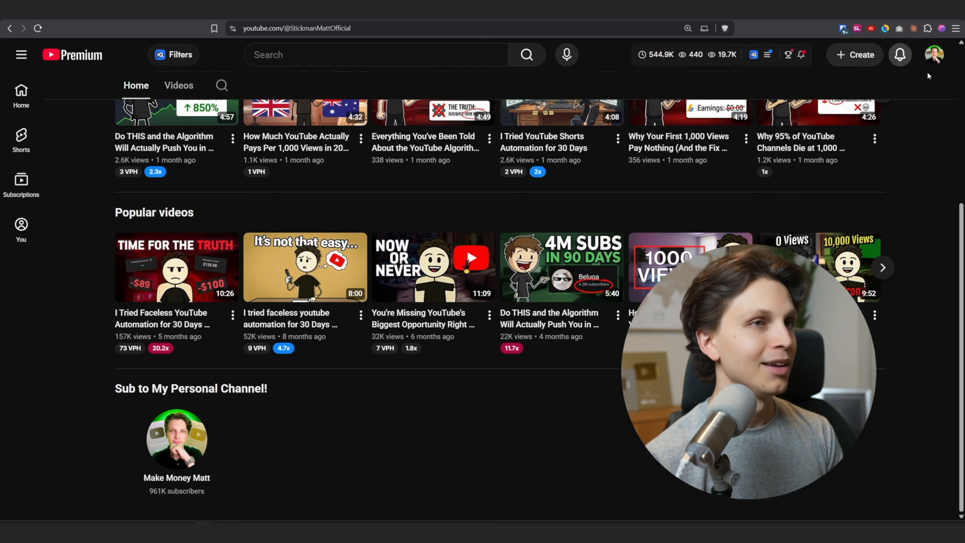
# Step: Open your own channel page on YouTube, return to Higgsfield and open the uploaded screenshot of that channel
pyautogui.click(932, 58)
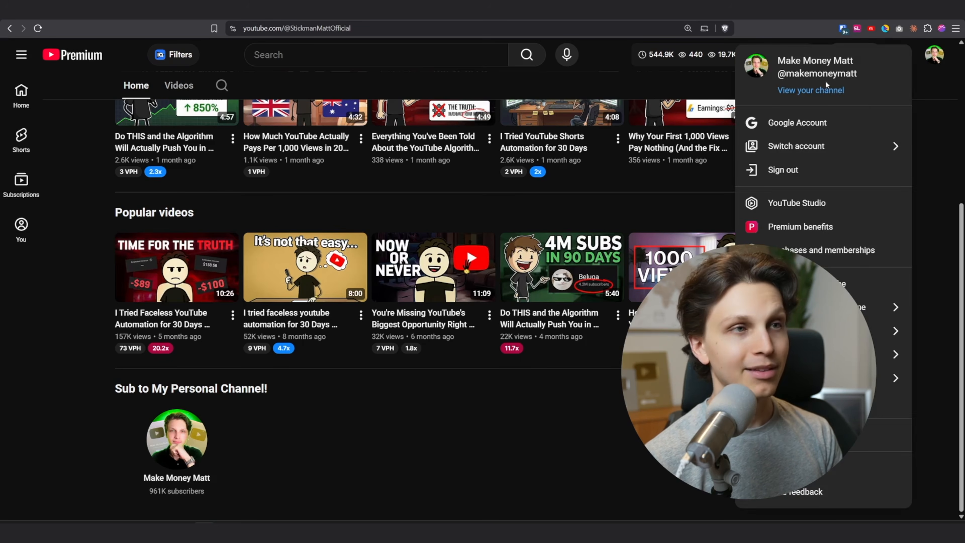
pyautogui.click(827, 87)
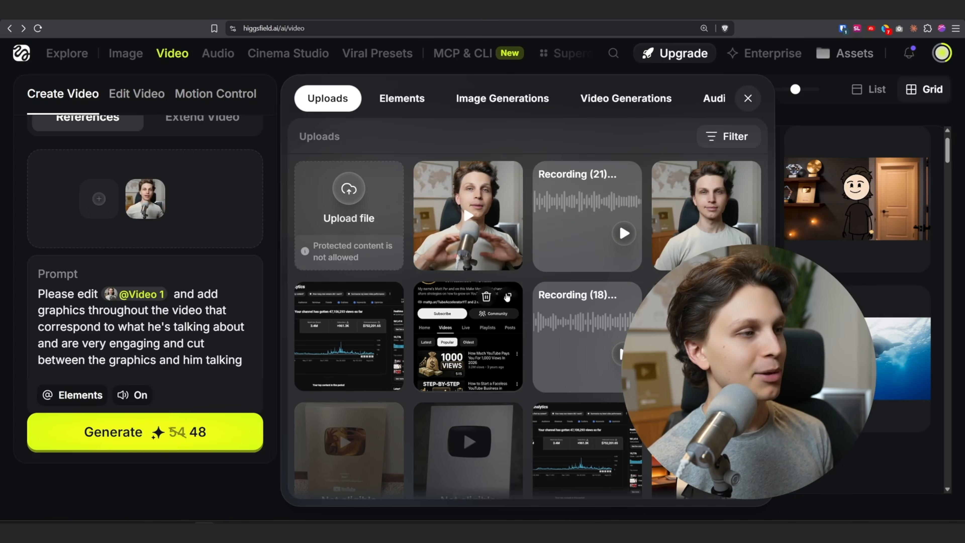
pyautogui.click(508, 297)
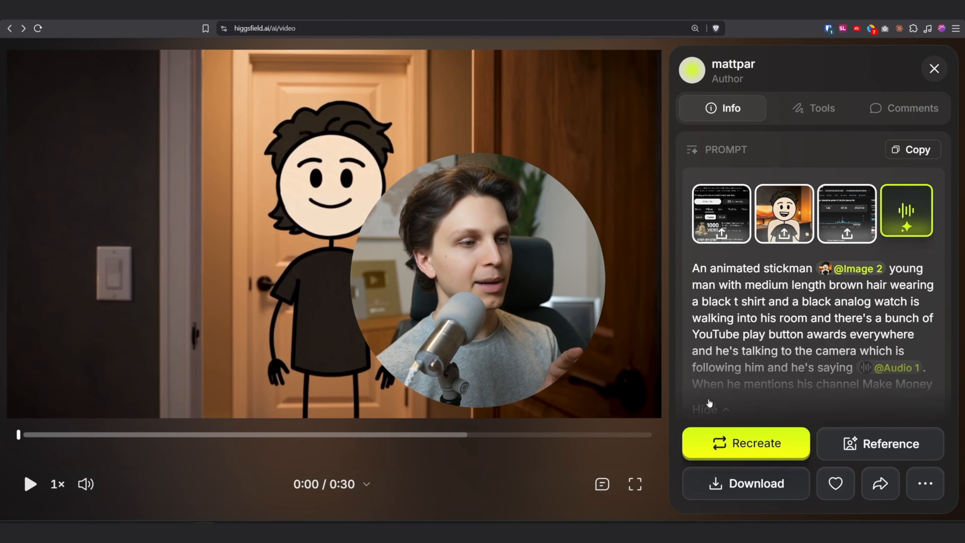
# Step: Read through the stickman clip's prompt and play the generated clip from its beginning to the award-shelf scene at about 0:10
pyautogui.hotkey('ctrl', '-')
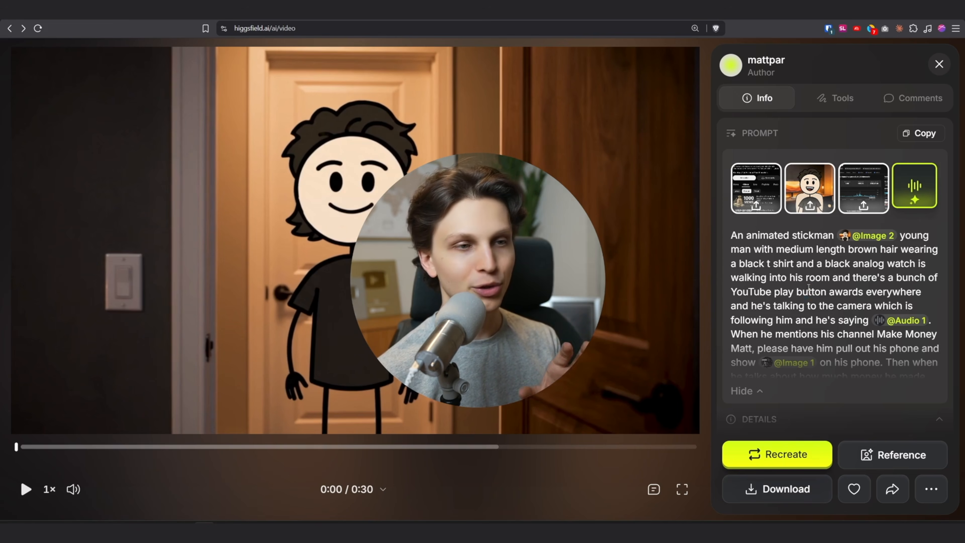
pyautogui.moveTo(802, 292); pyautogui.dragTo(883, 312)
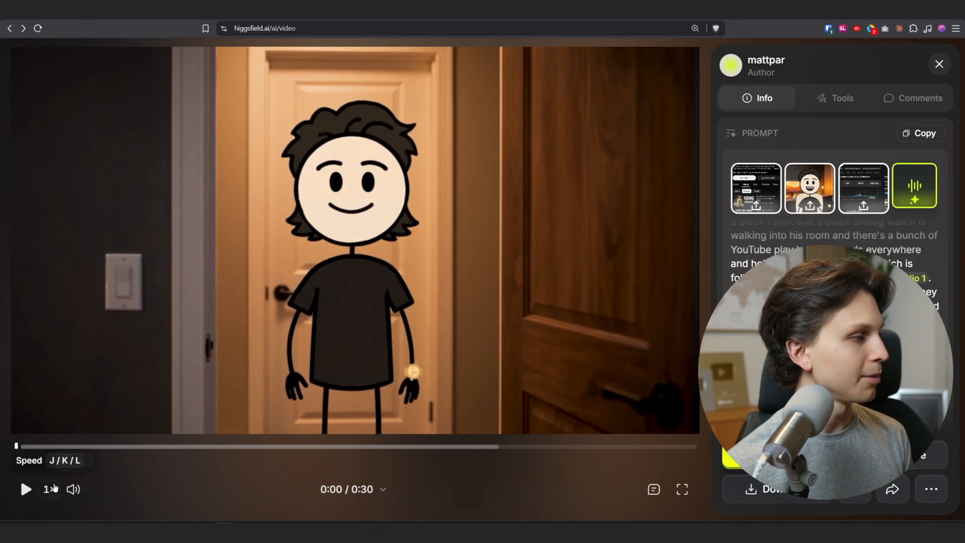
pyautogui.click(42, 446)
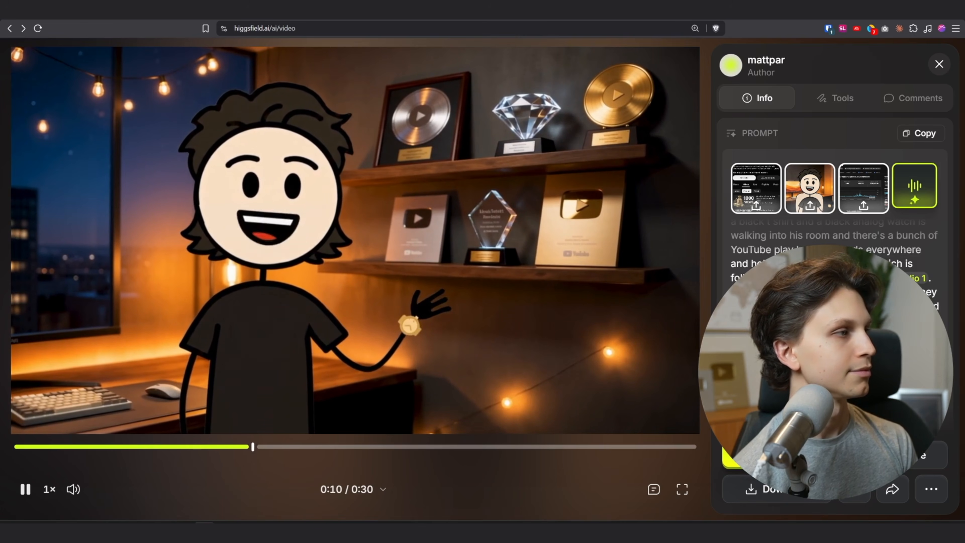
pyautogui.press('space')
# Step: Rewind the stickman clip to 0:05 and replay it into the phone close-up, pausing at intervals to examine the result
pyautogui.click(249, 447)
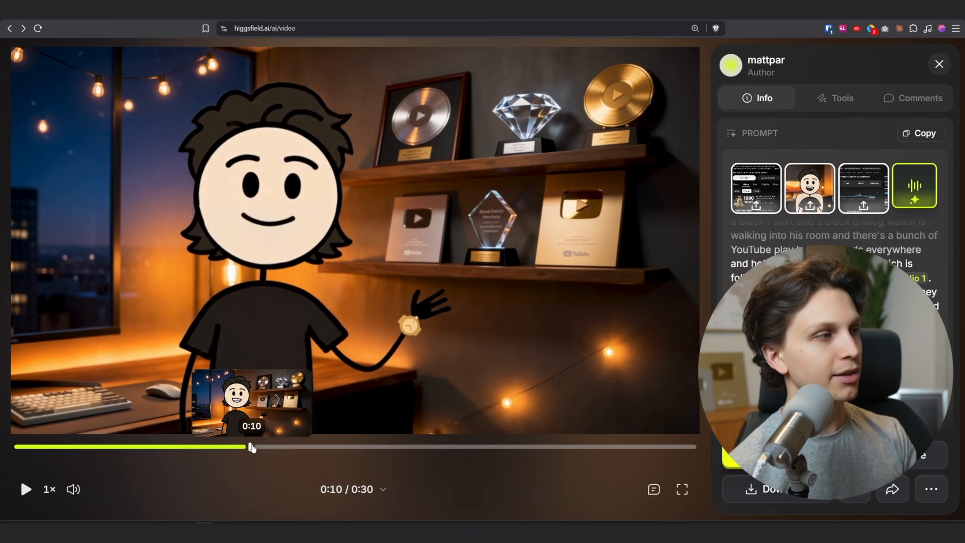
pyautogui.click(215, 447)
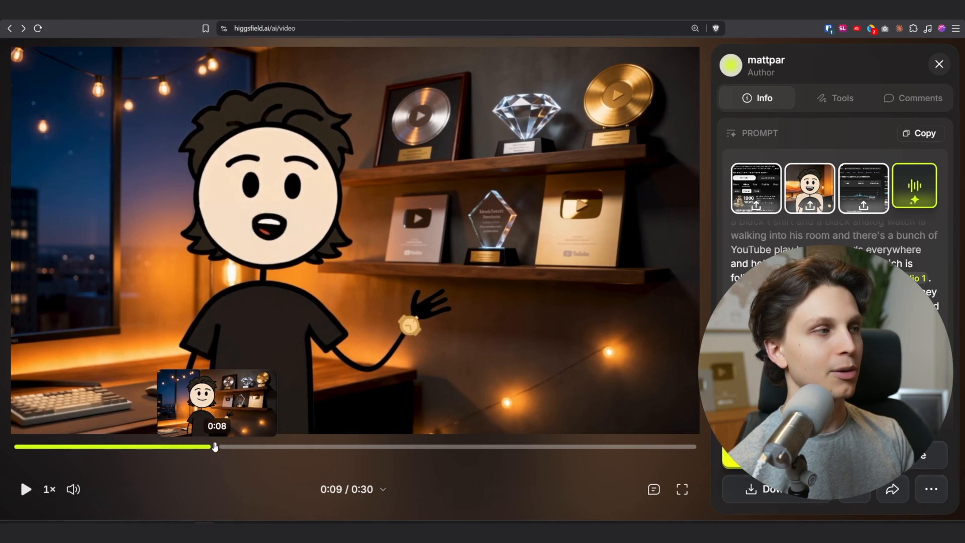
pyautogui.moveTo(215, 447); pyautogui.dragTo(151, 447)
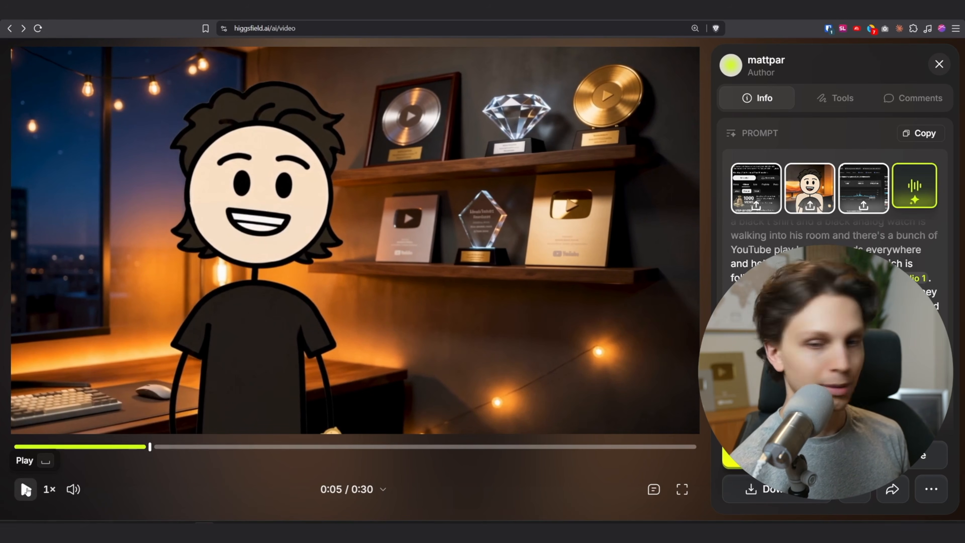
pyautogui.click(25, 490)
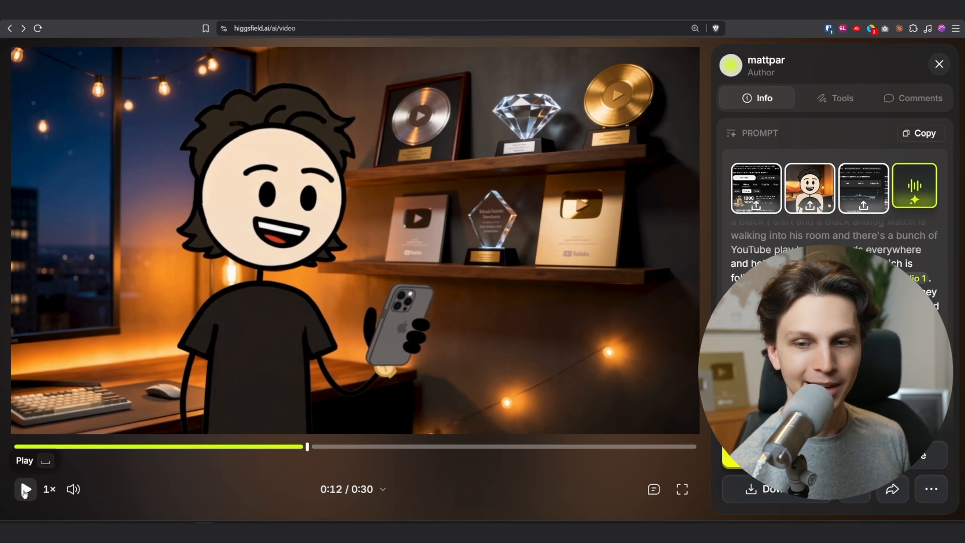
pyautogui.click(25, 490)
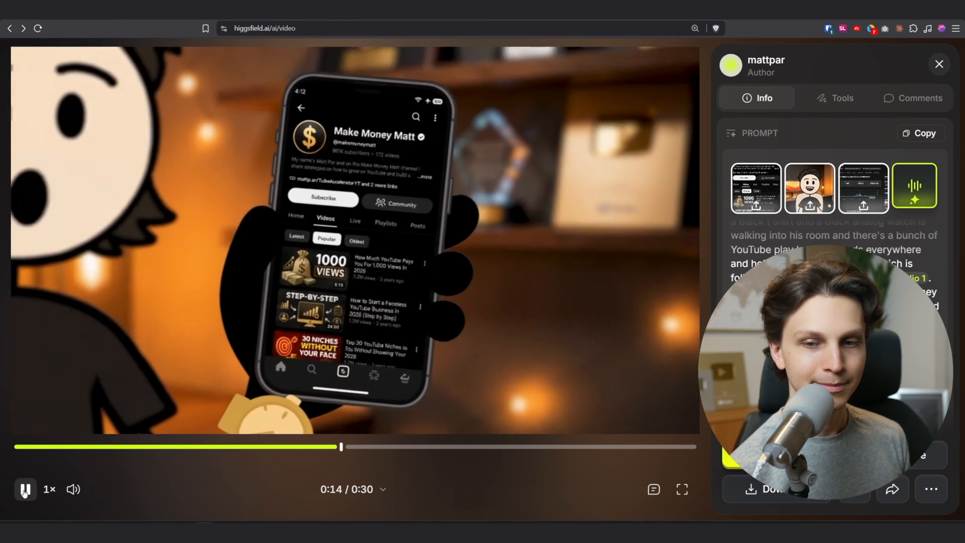
pyautogui.click(25, 491)
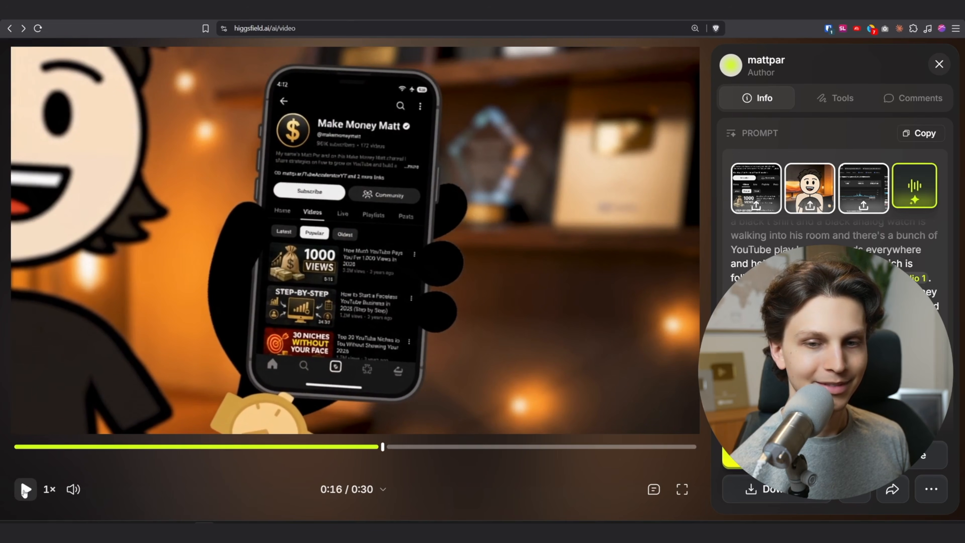
pyautogui.click(25, 490)
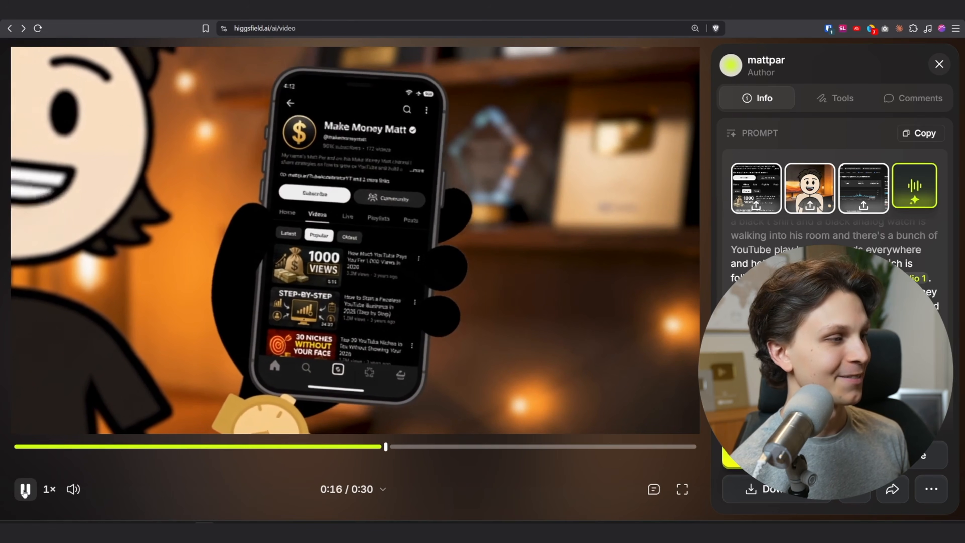